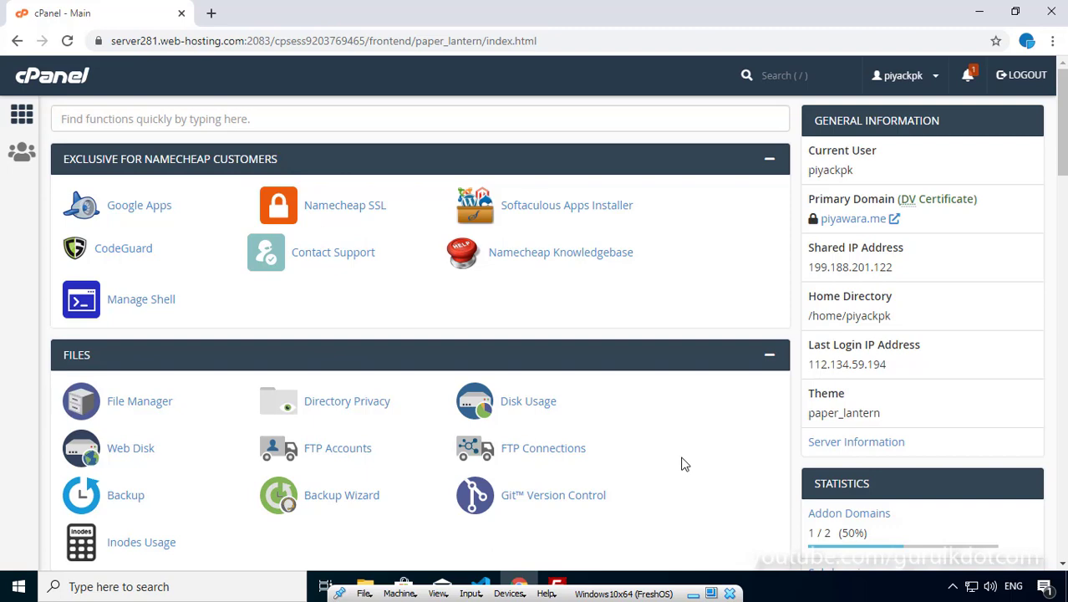
- Switch to FileZilla, disconnect from the server, and check the saved piyawara.me connection settings in Site Manager
click(558, 586)
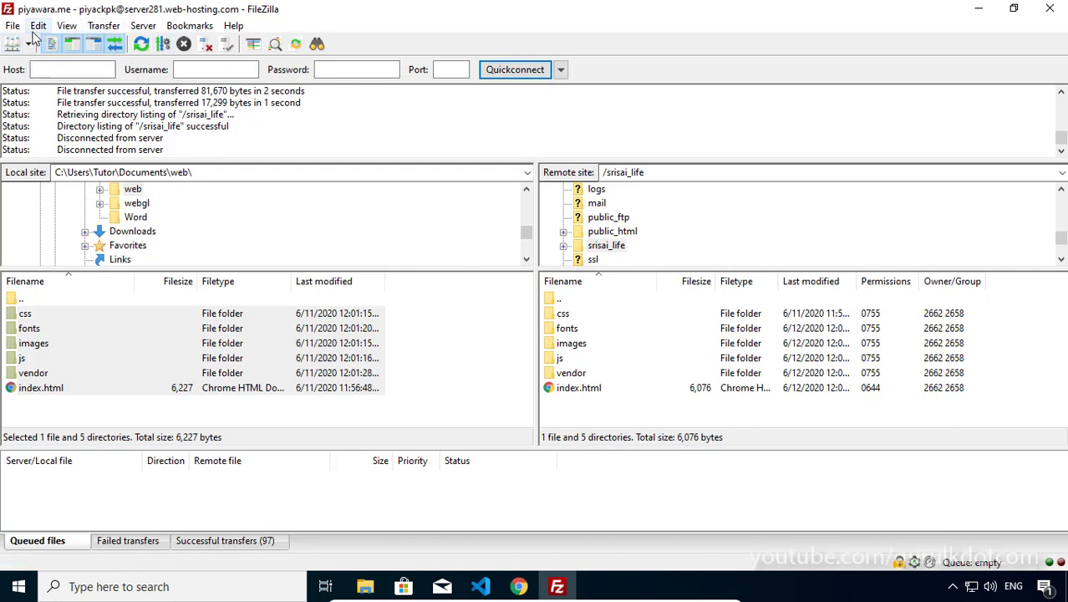
click(207, 49)
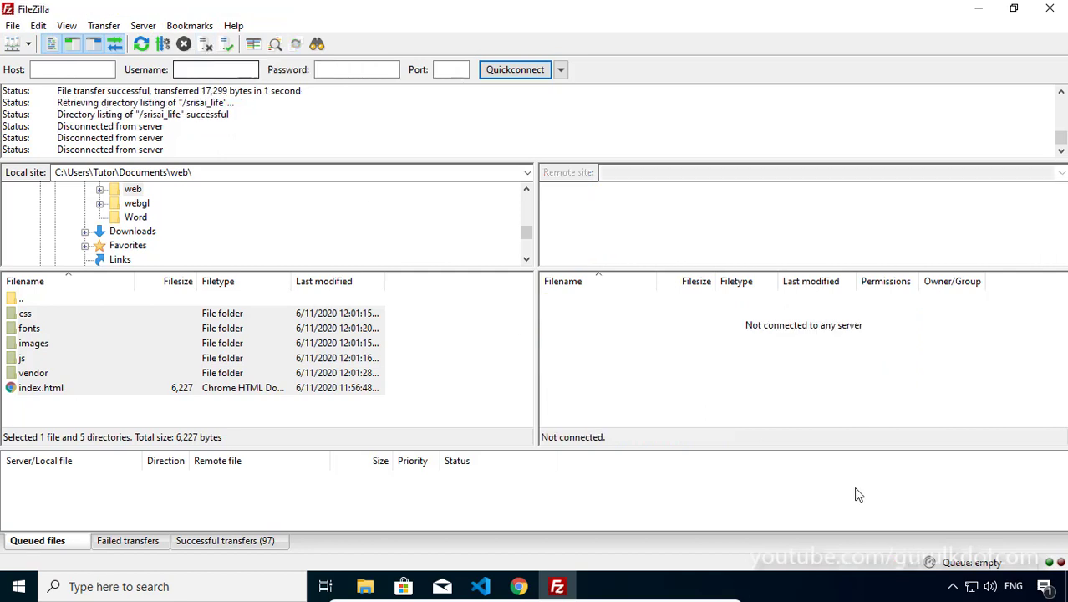
click(12, 44)
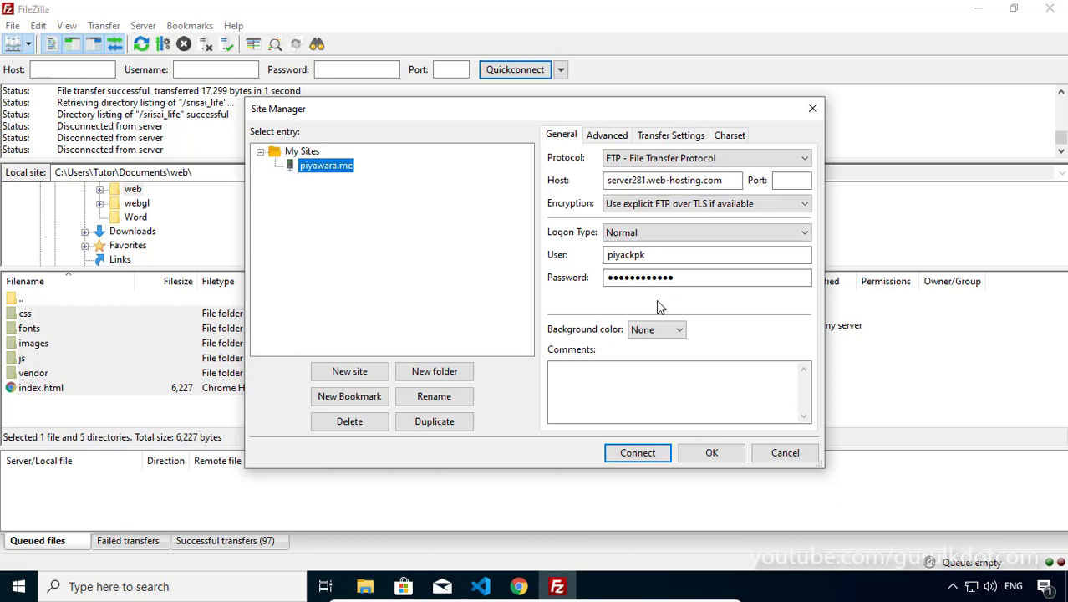
click(785, 453)
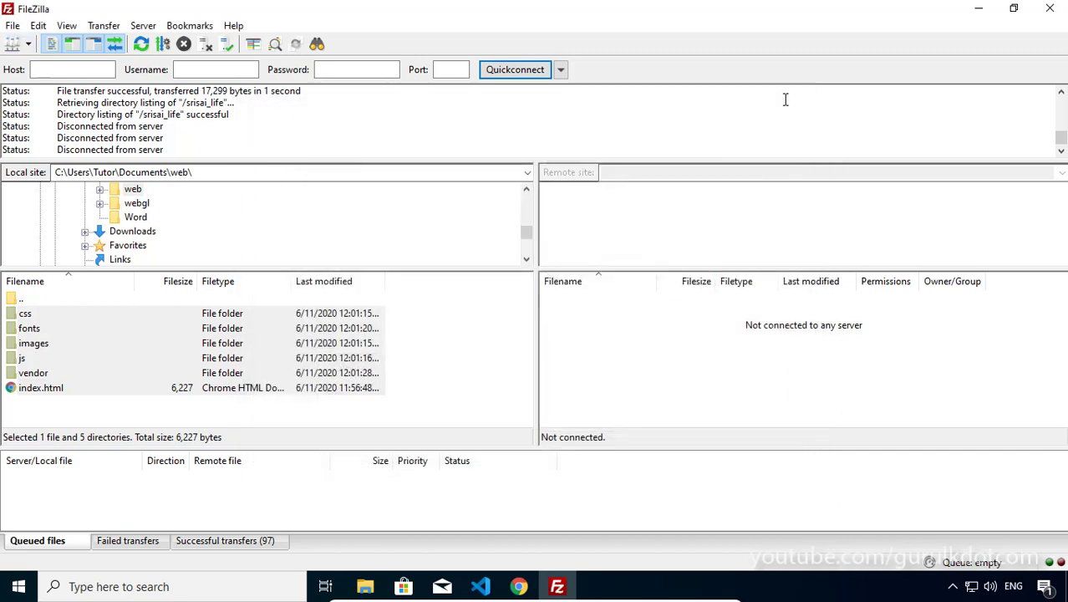
- Return to cPanel in Chrome and examine the existing addon domain and its document root on the Addon Domains page
click(972, 12)
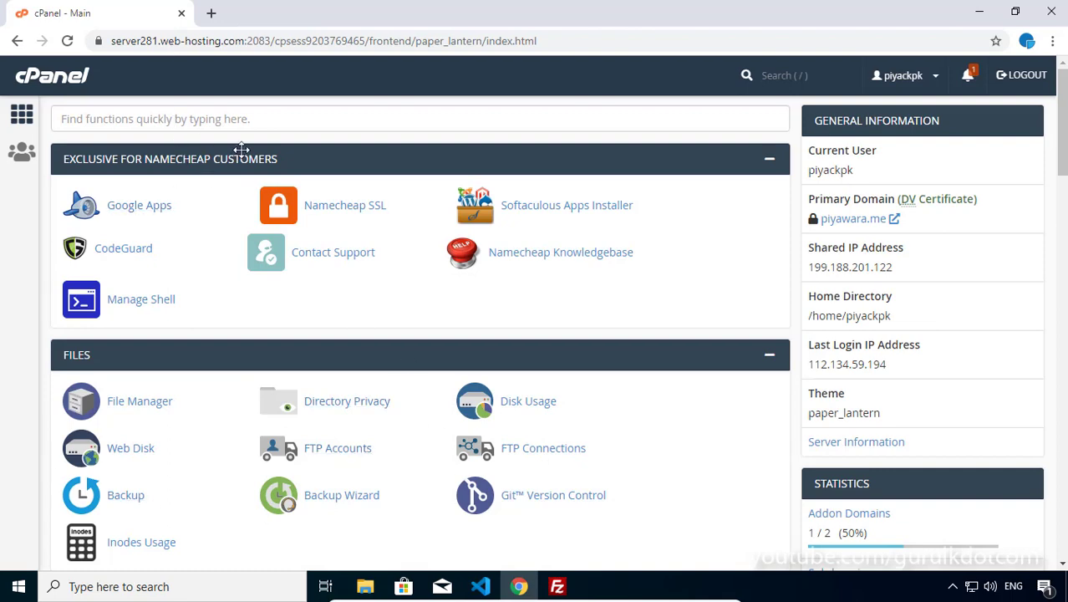
scroll(548, 227, down, 2)
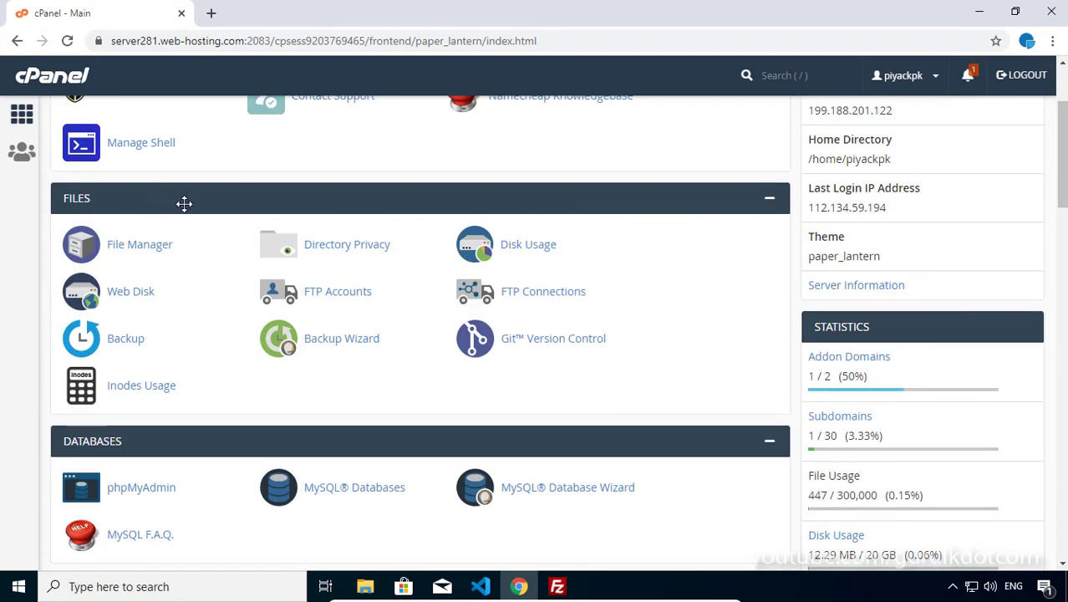
scroll(472, 265, down, 1)
scroll(472, 266, down, 3)
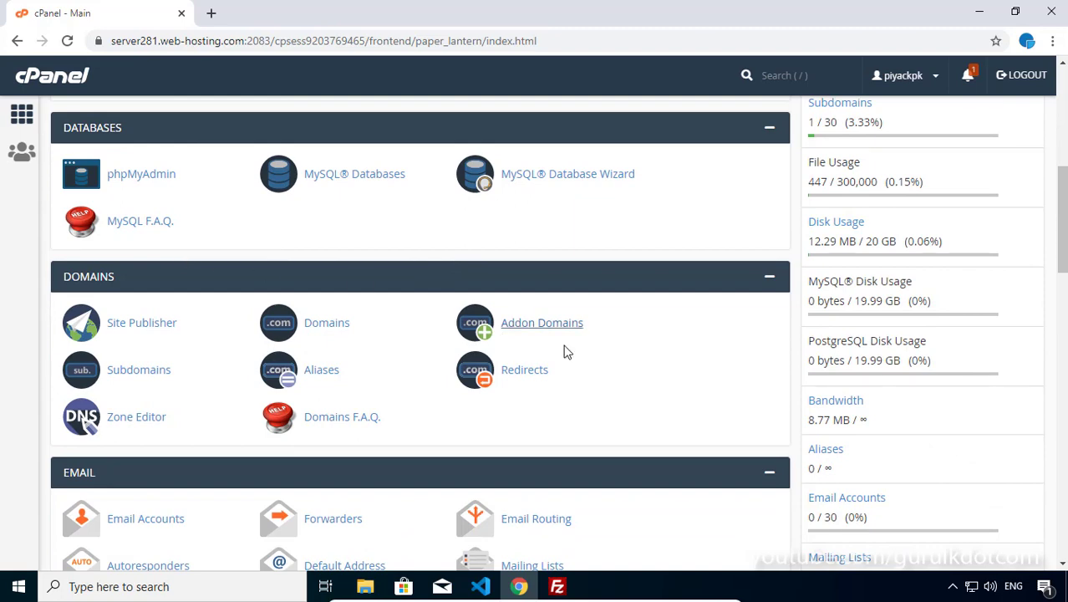
click(551, 326)
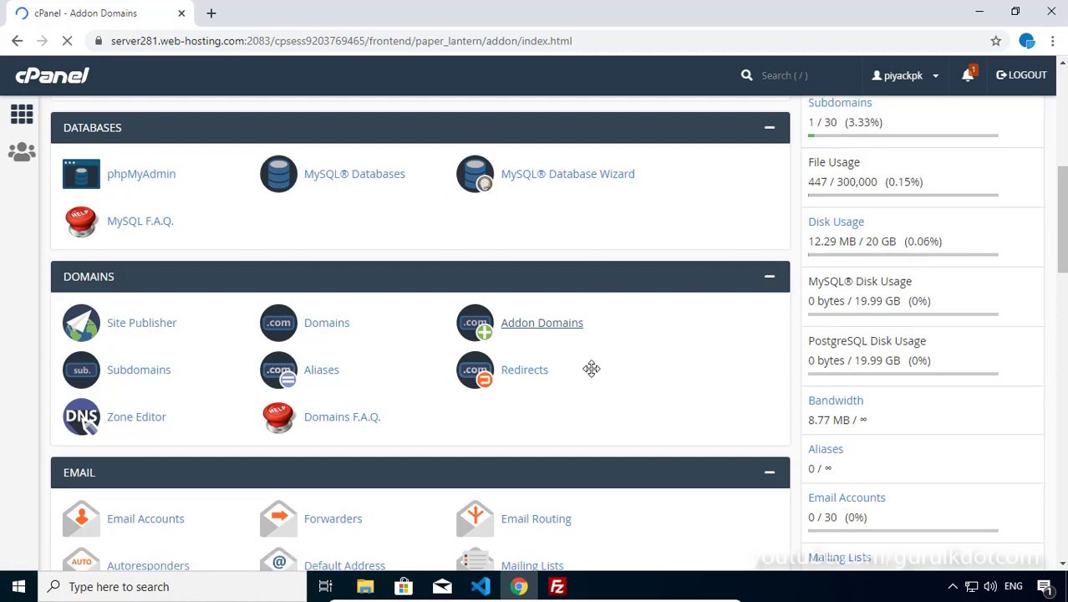
scroll(139, 346, down, 2)
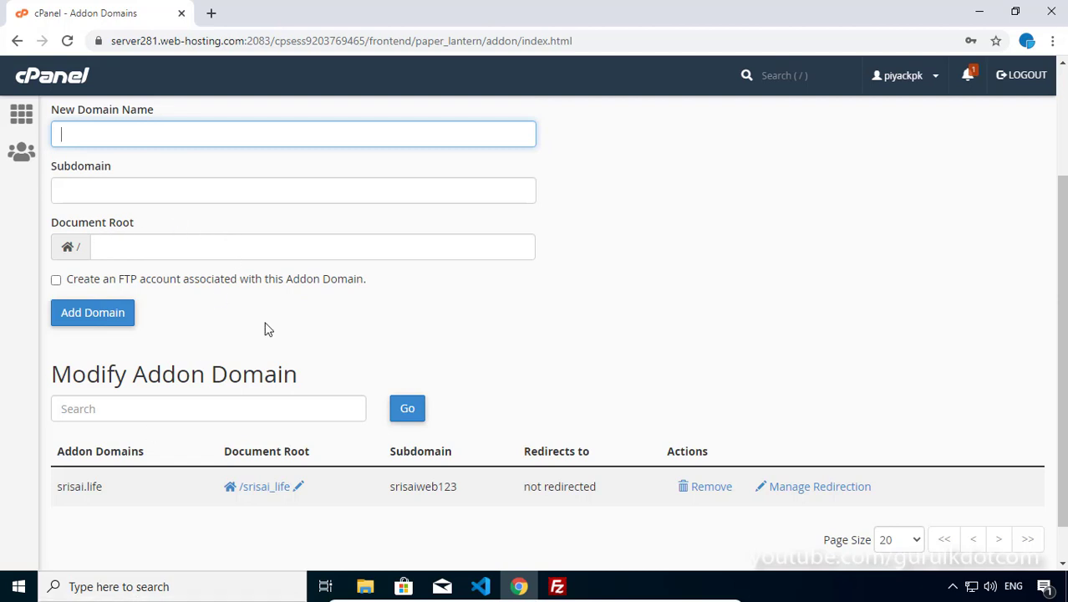
scroll(285, 318, down, 1)
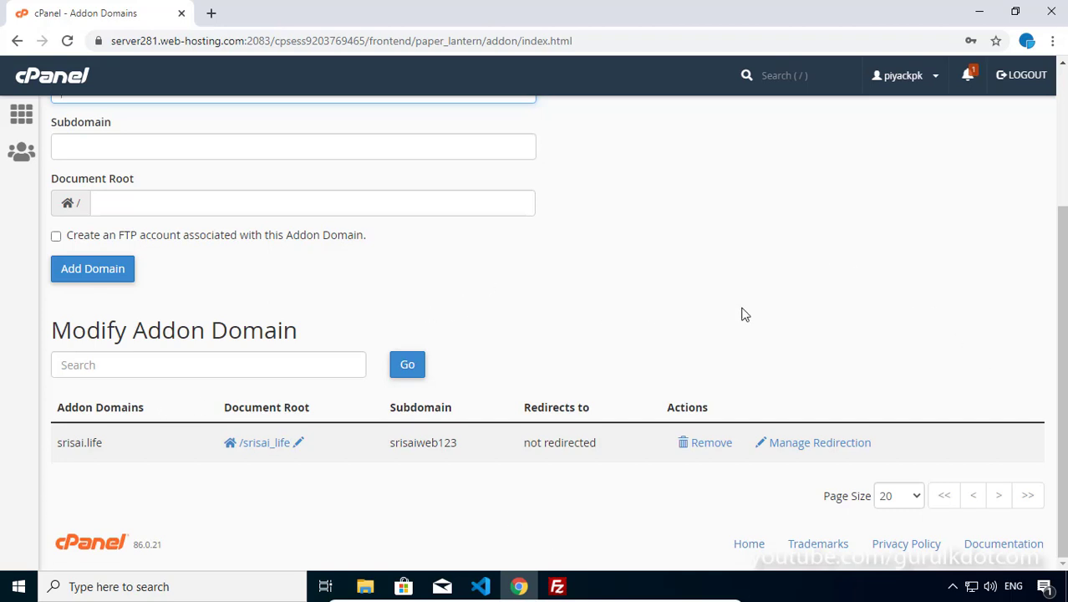
scroll(743, 313, up, 3)
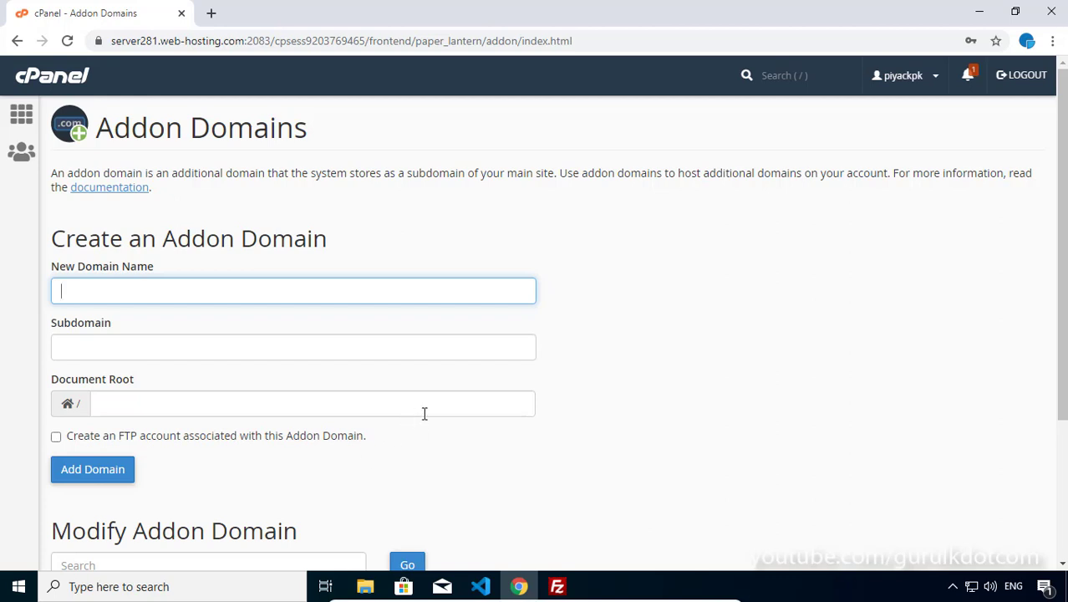
- Return to the cPanel home page and open the FTP Accounts page from the Files section
click(22, 116)
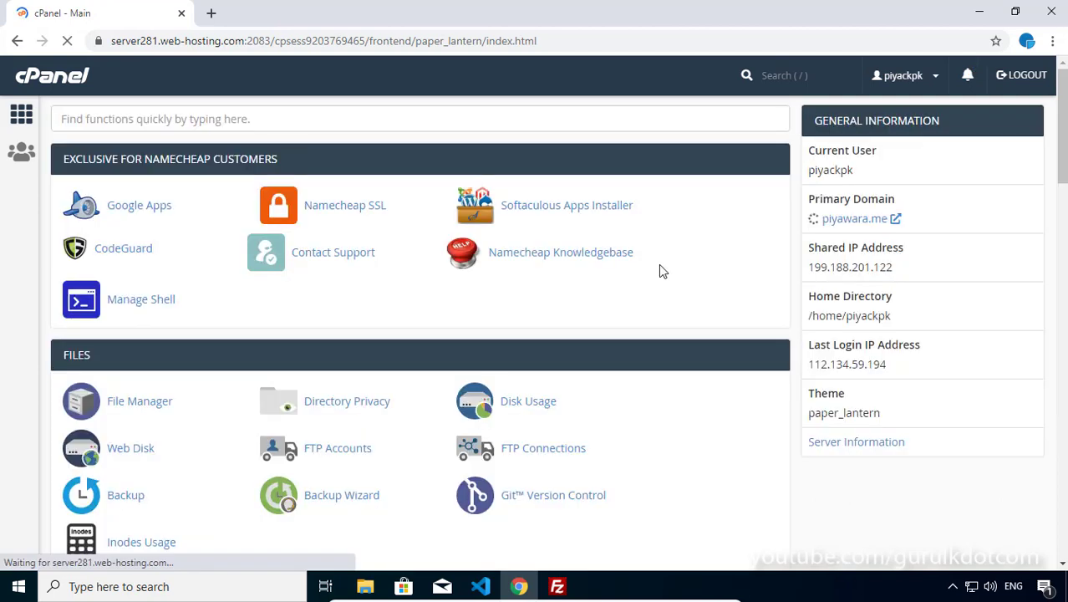
scroll(627, 255, down, 3)
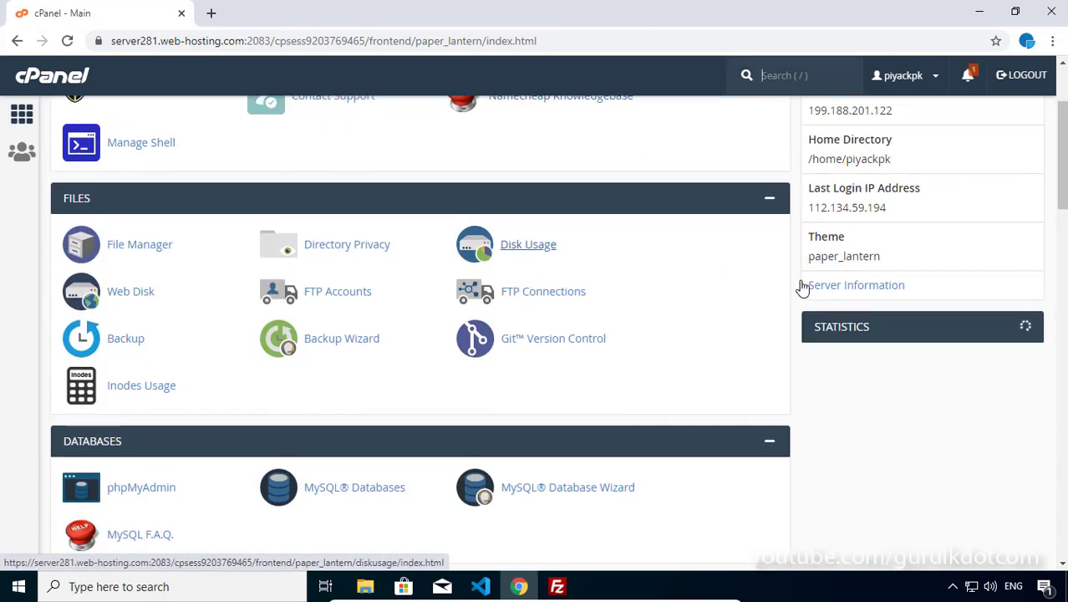
scroll(178, 265, down, 5)
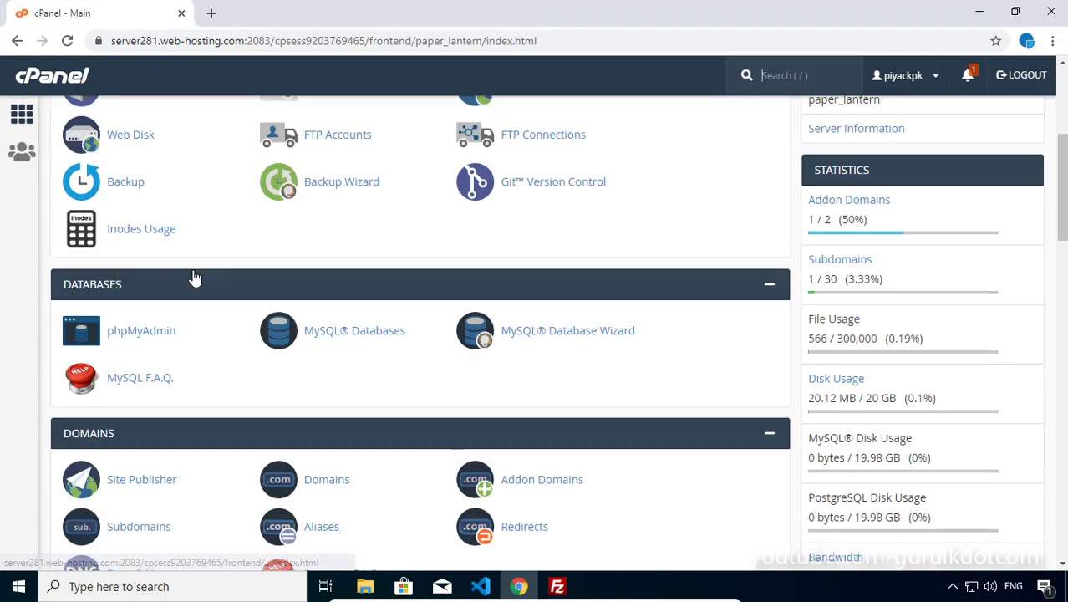
scroll(192, 269, down, 4)
scroll(491, 257, up, 7)
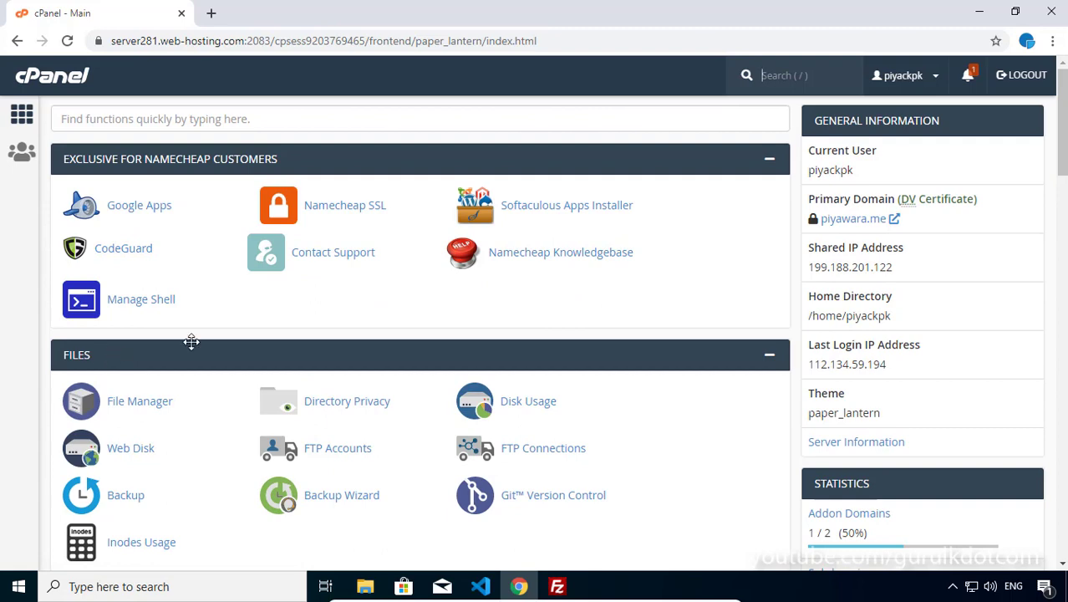
scroll(445, 324, down, 2)
scroll(446, 324, down, 1)
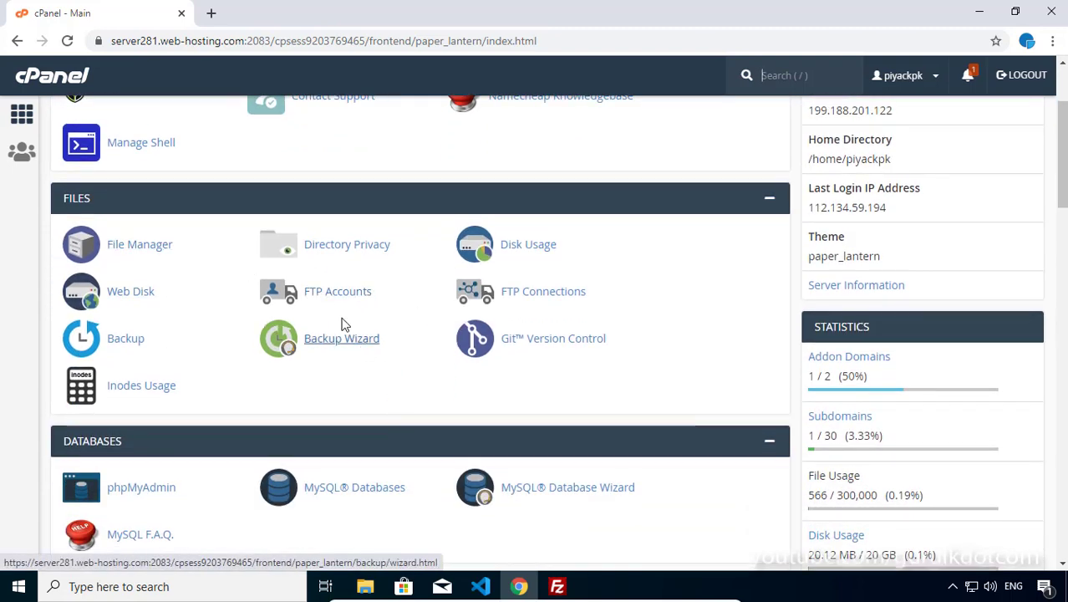
click(328, 297)
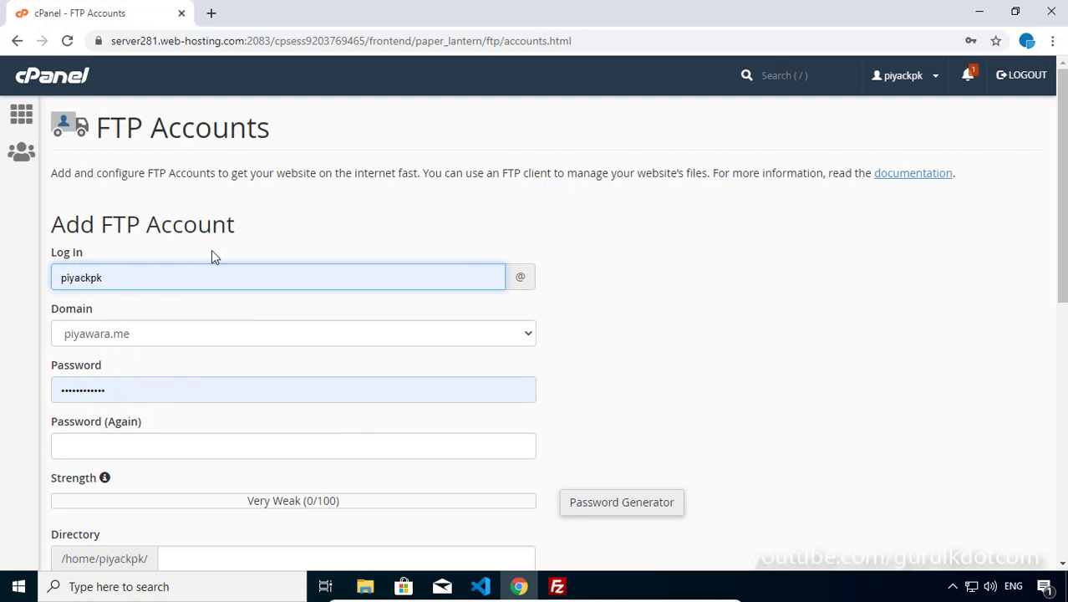
- Choose srisai.life as the domain for the new FTP account
scroll(211, 257, down, 3)
scroll(211, 257, up, 1)
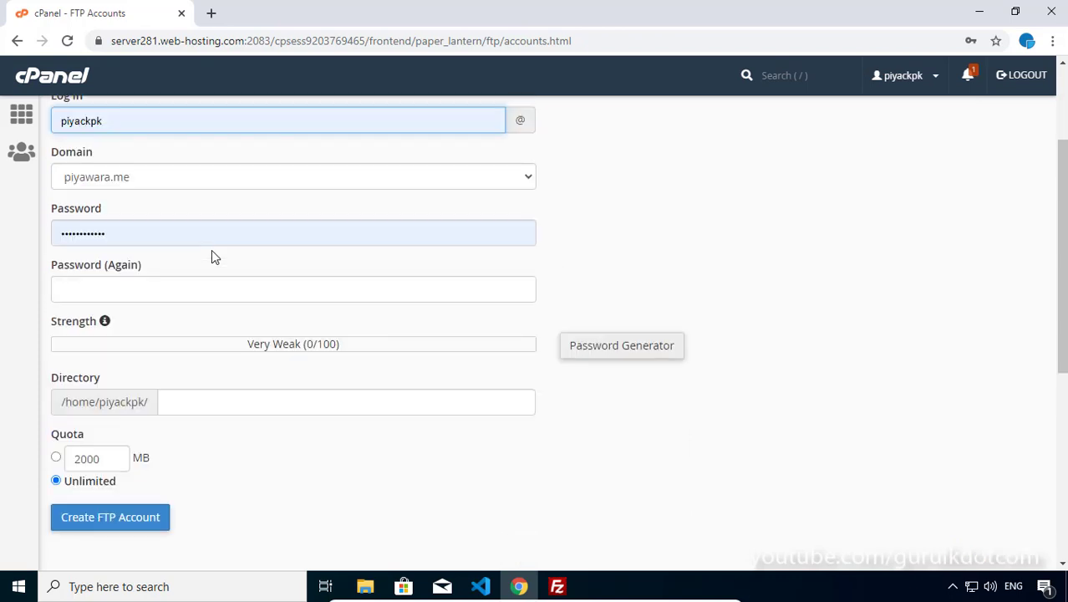
scroll(211, 257, up, 2)
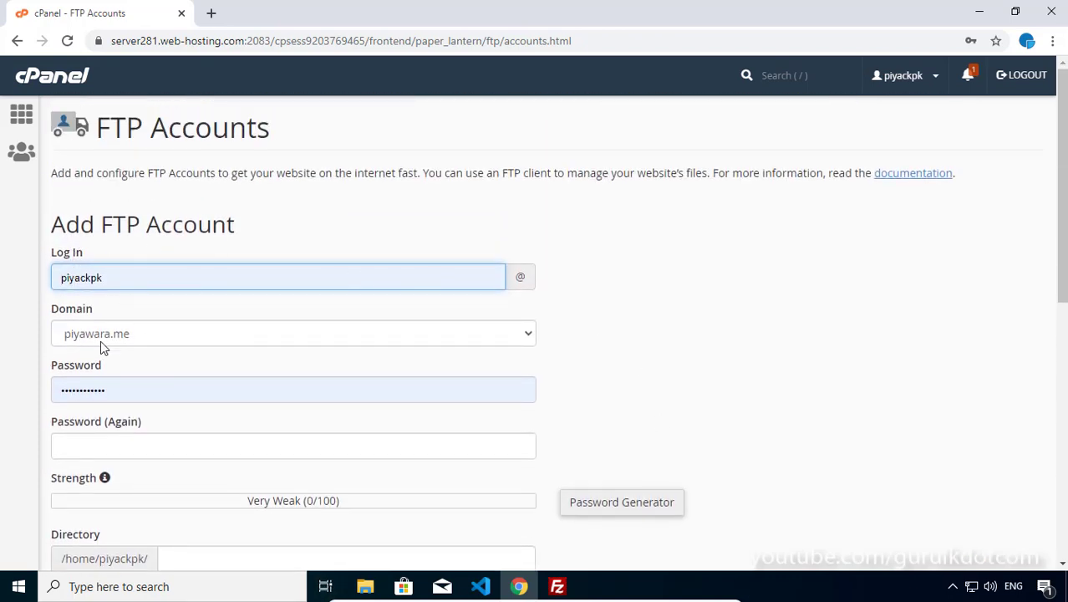
click(528, 337)
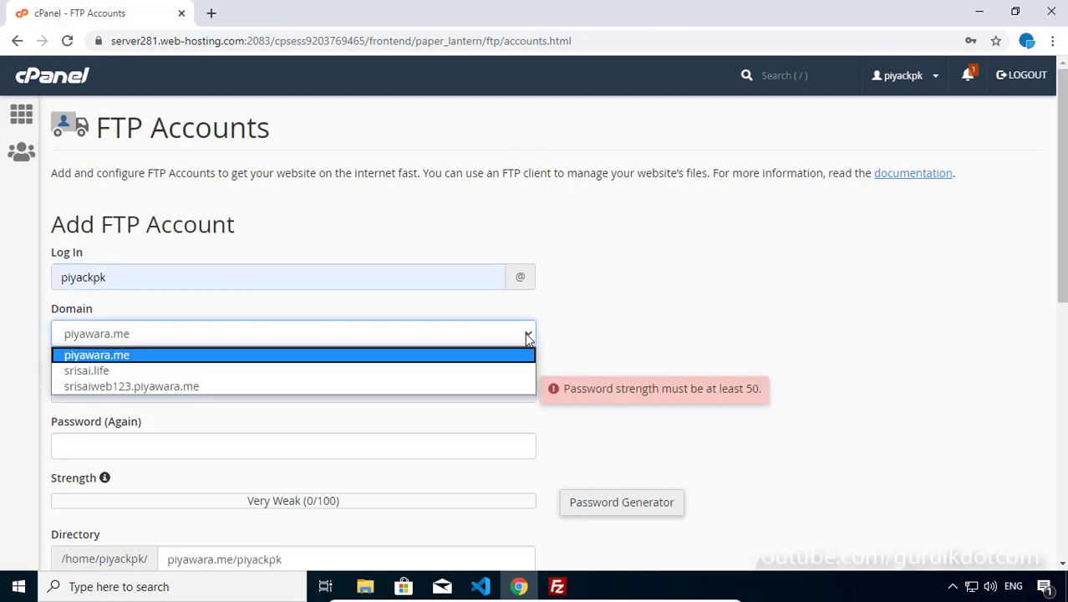
click(107, 373)
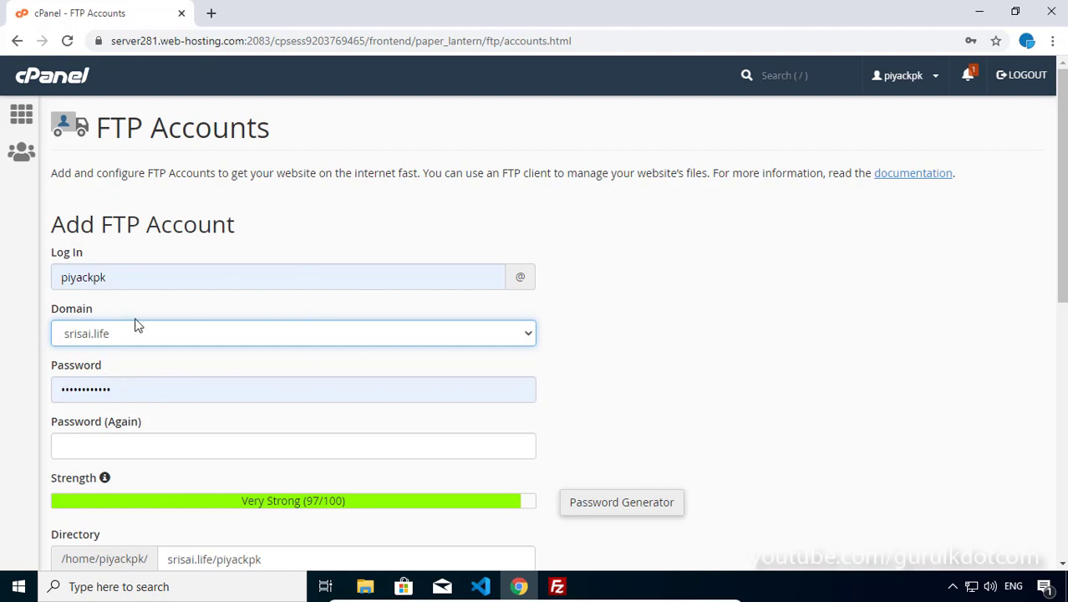
- Clear the autofilled login name and password from the Add FTP Account form
click(141, 277)
key(ctrl+a)
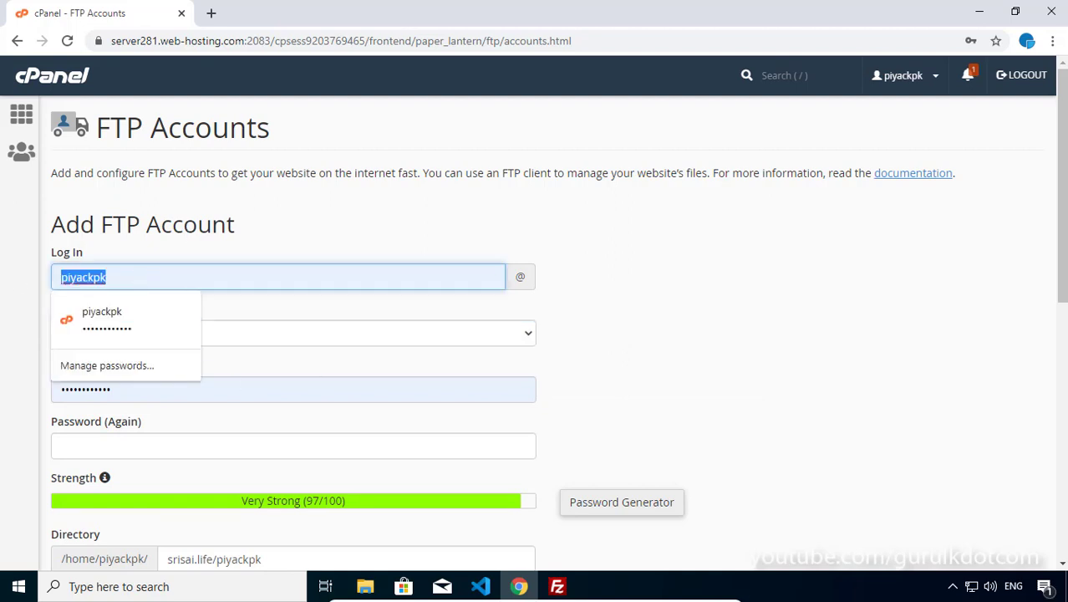
key(BackSpace)
click(764, 365)
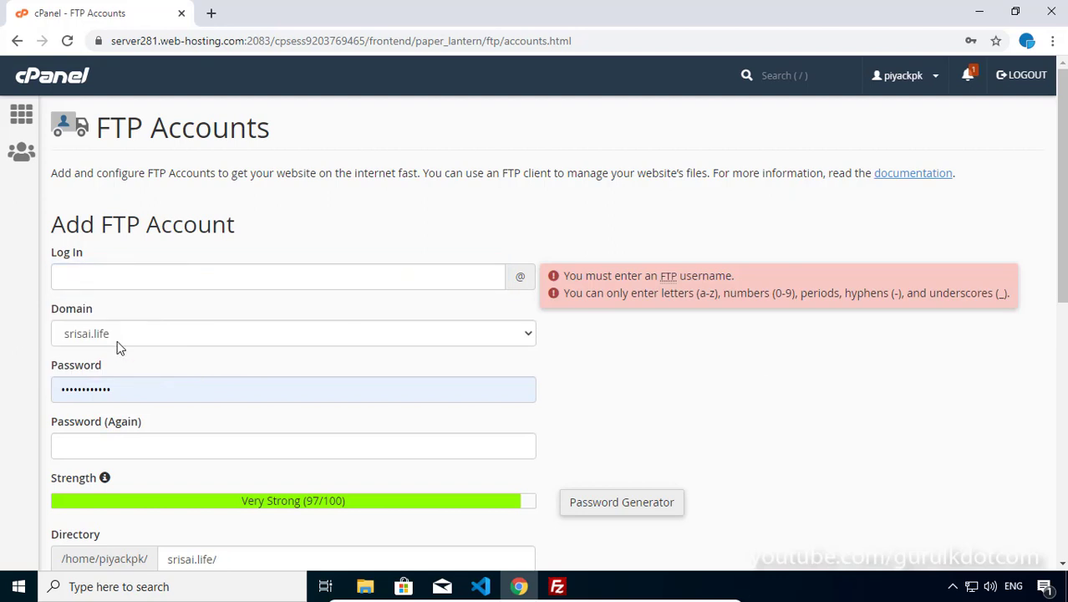
click(126, 389)
key(ctrl+a)
key(BackSpace)
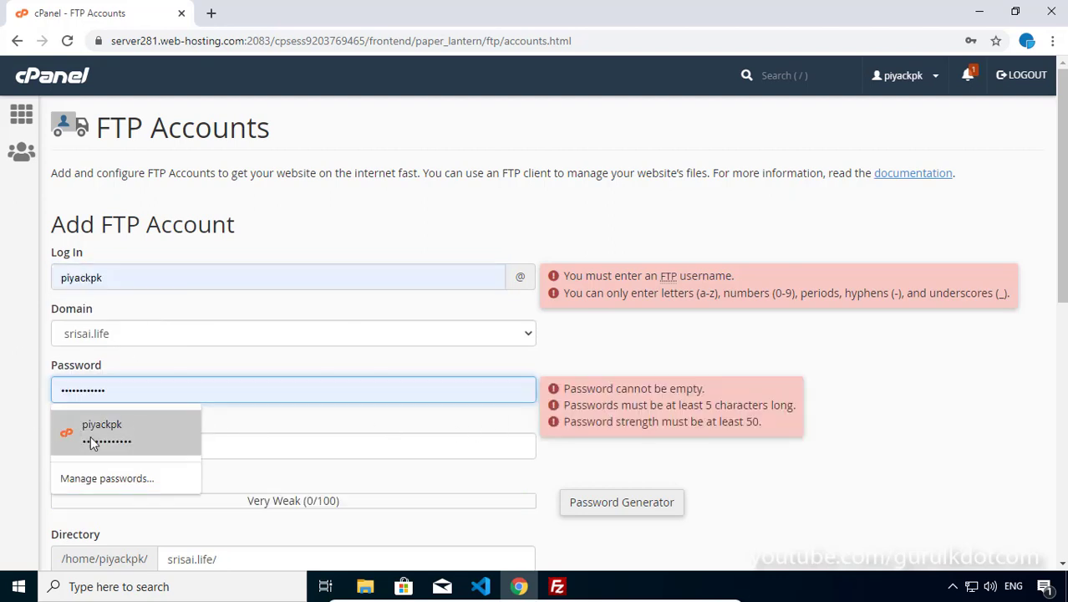
click(388, 358)
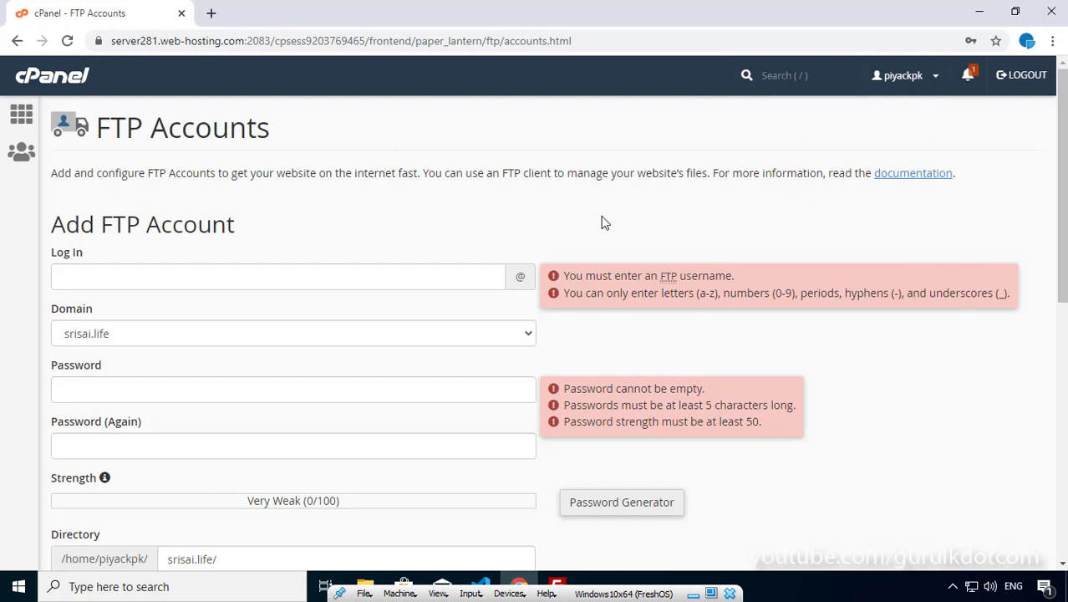
- Enter srisai as the login name of the new FTP account
click(79, 278)
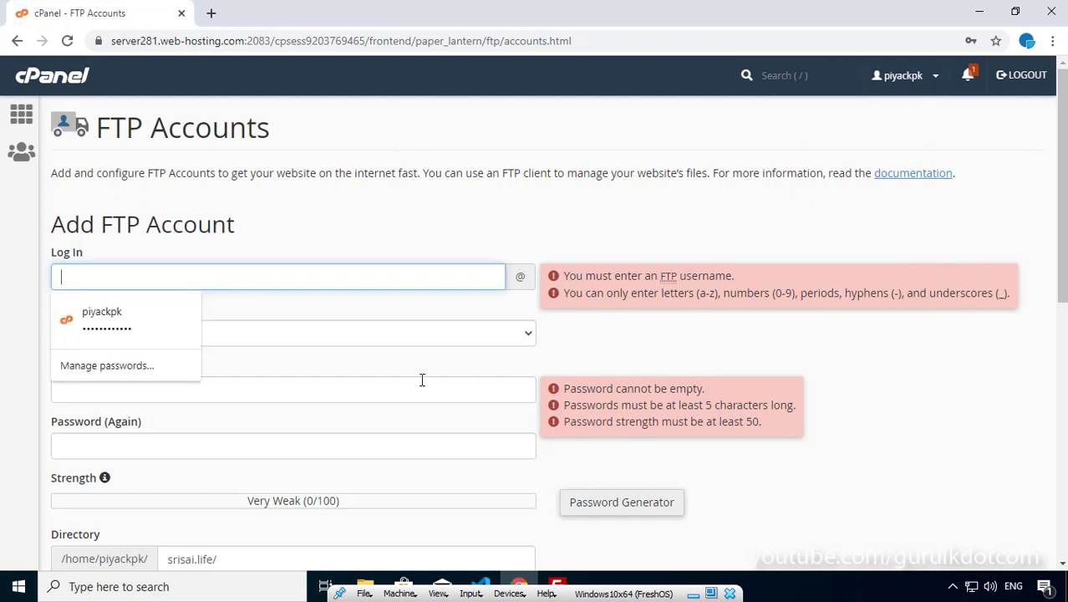
click(963, 356)
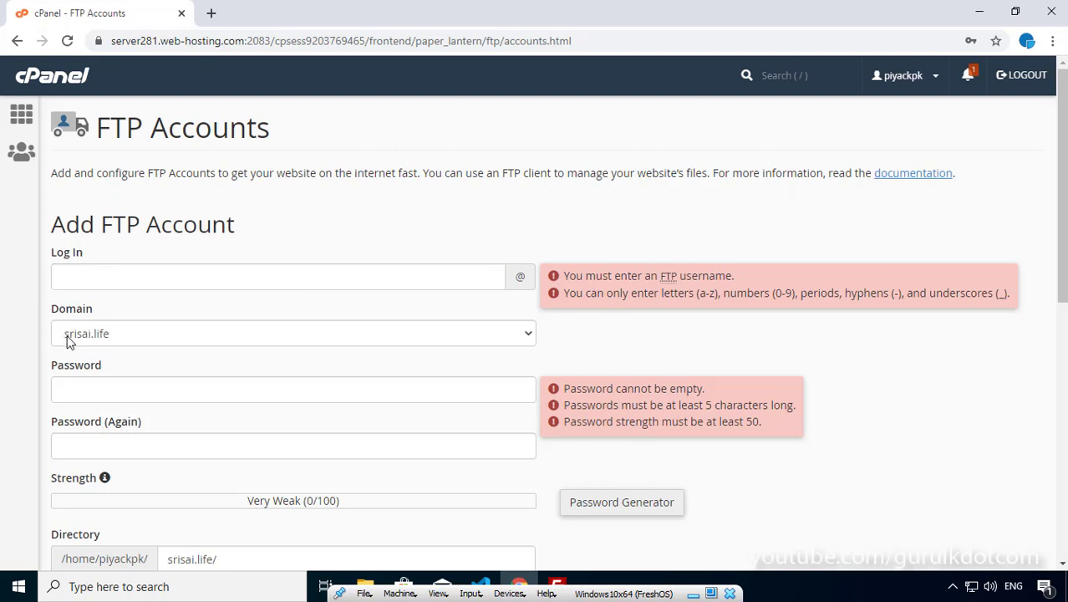
click(77, 282)
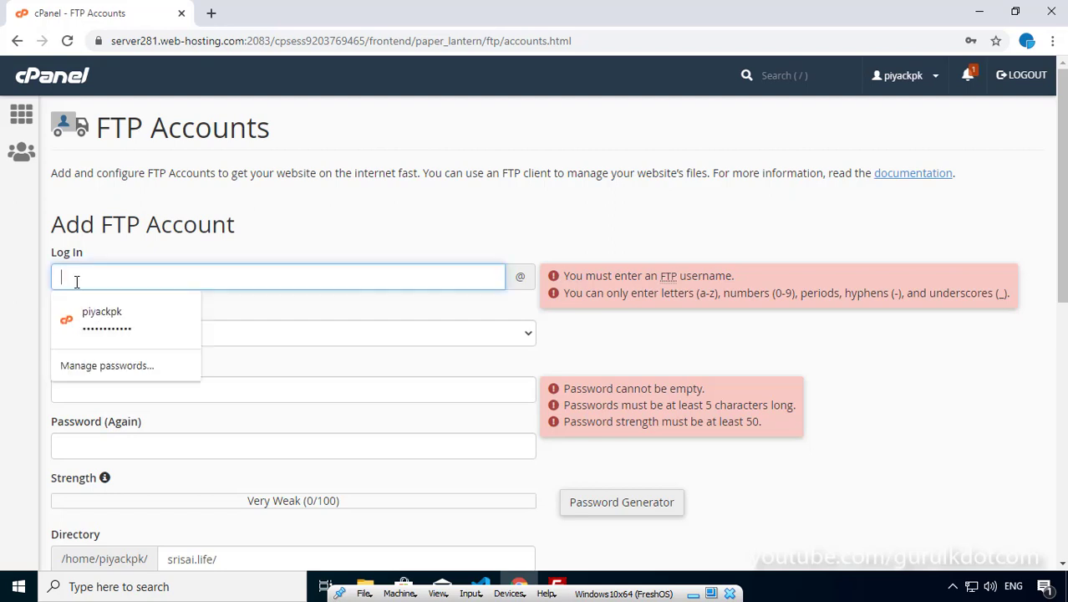
text(srisai)
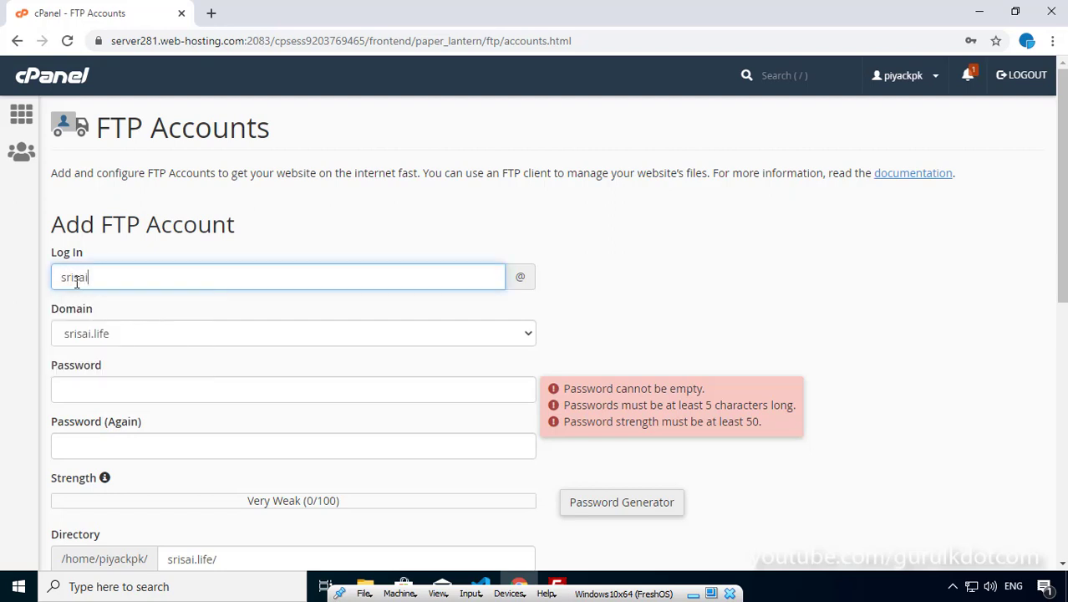
click(777, 262)
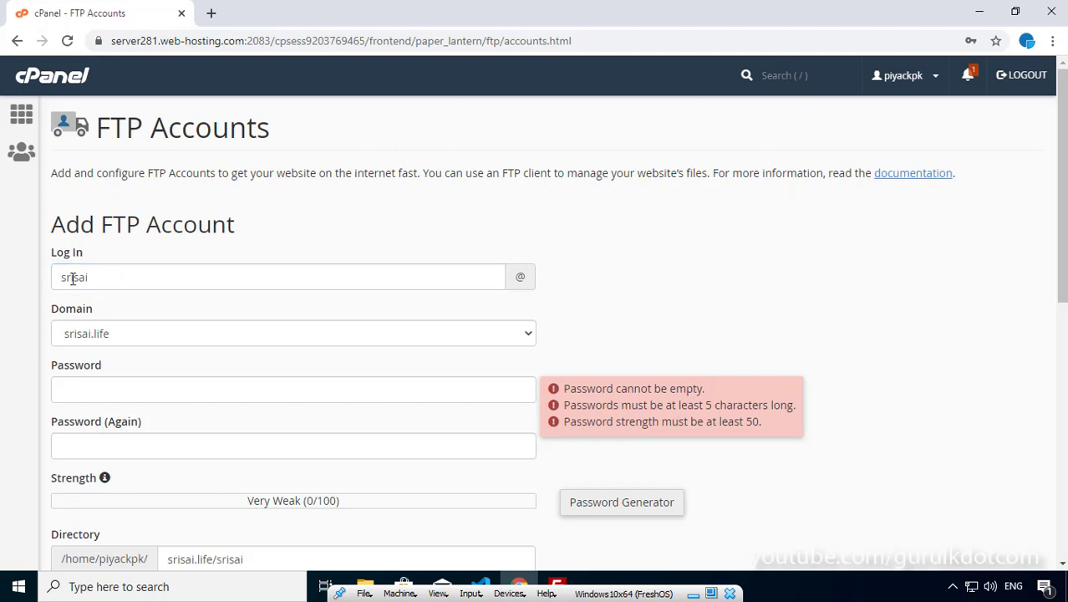
- Generate a strong password for the FTP account and fill both password fields with it
click(100, 385)
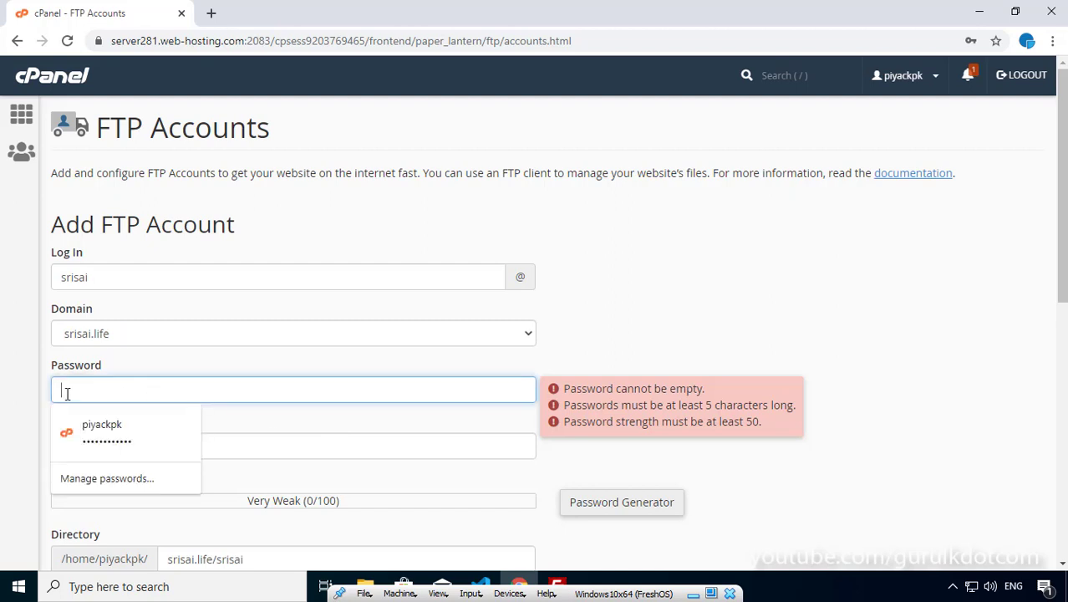
click(875, 495)
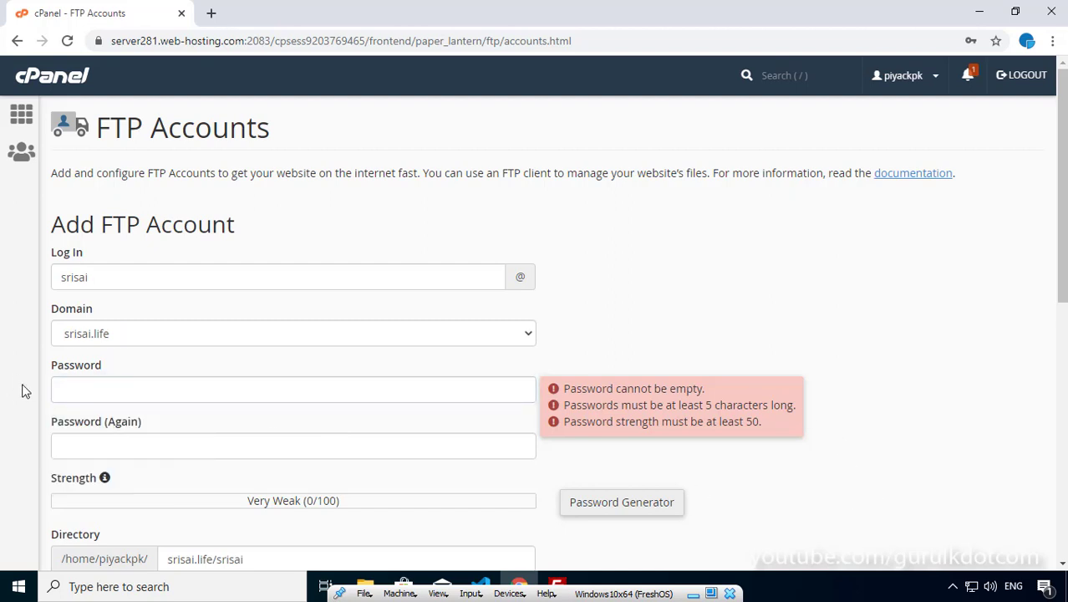
click(618, 507)
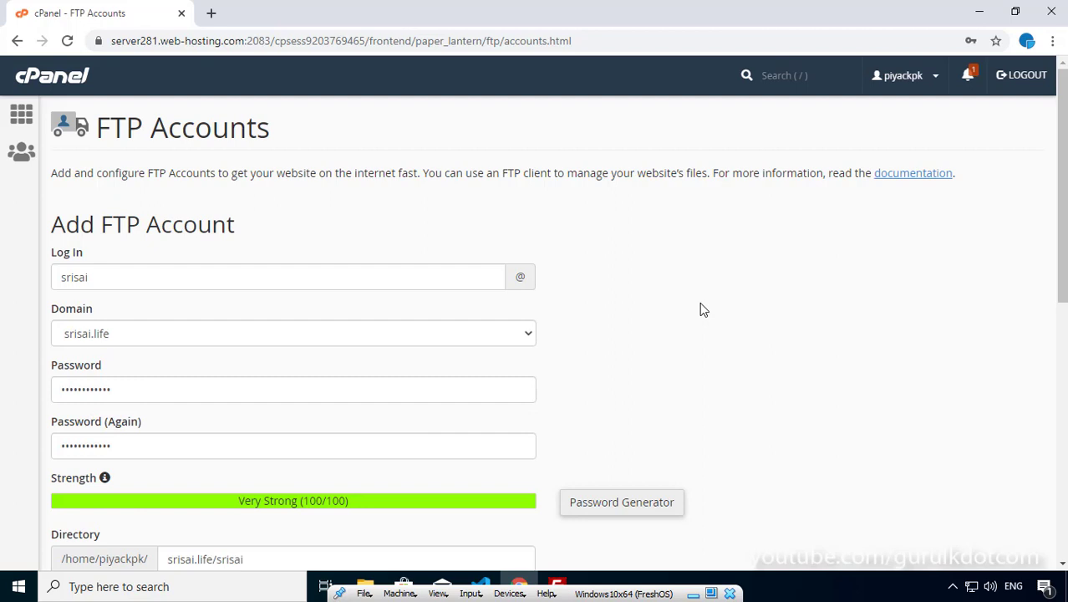
- Open the cPanel home page in a new browser tab, keeping the filled FTP account form open
scroll(702, 304, down, 2)
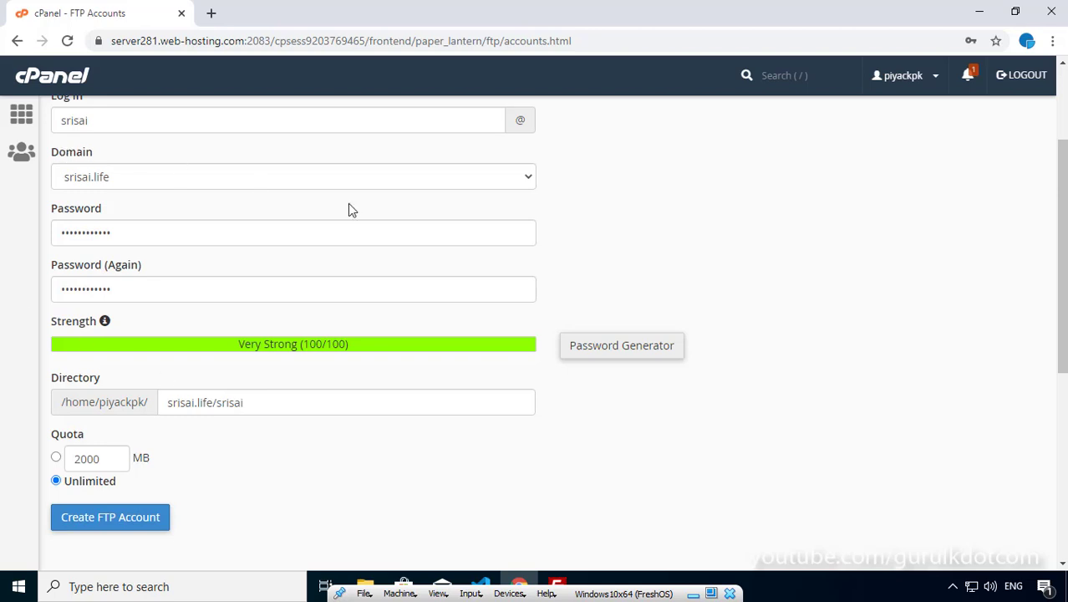
right_click(22, 119)
click(78, 129)
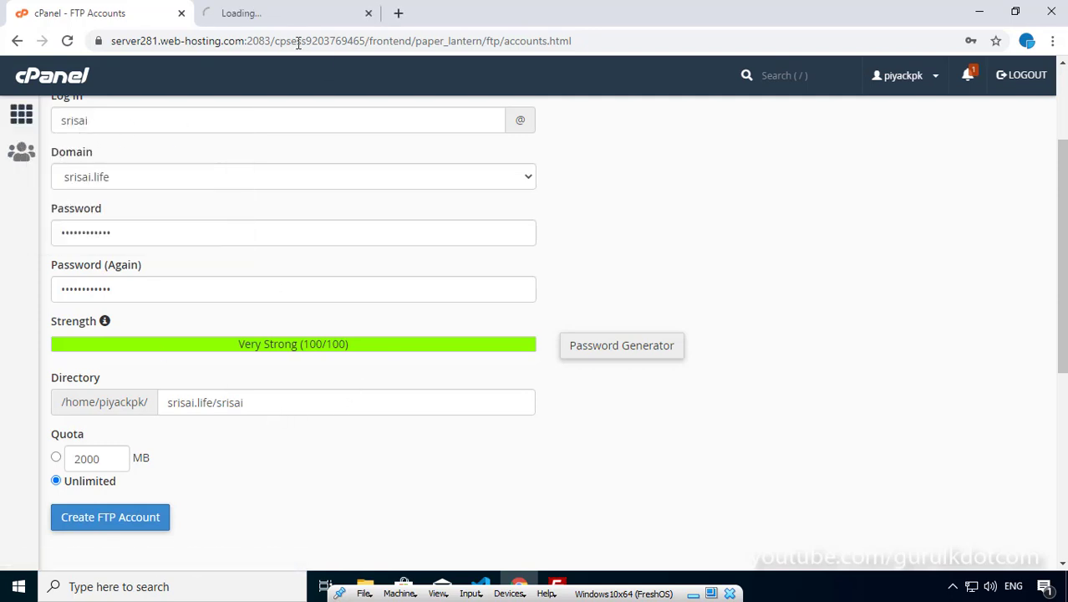
- Look up the addon domain's folder name in File Manager, and return to the filled FTP account form
click(262, 15)
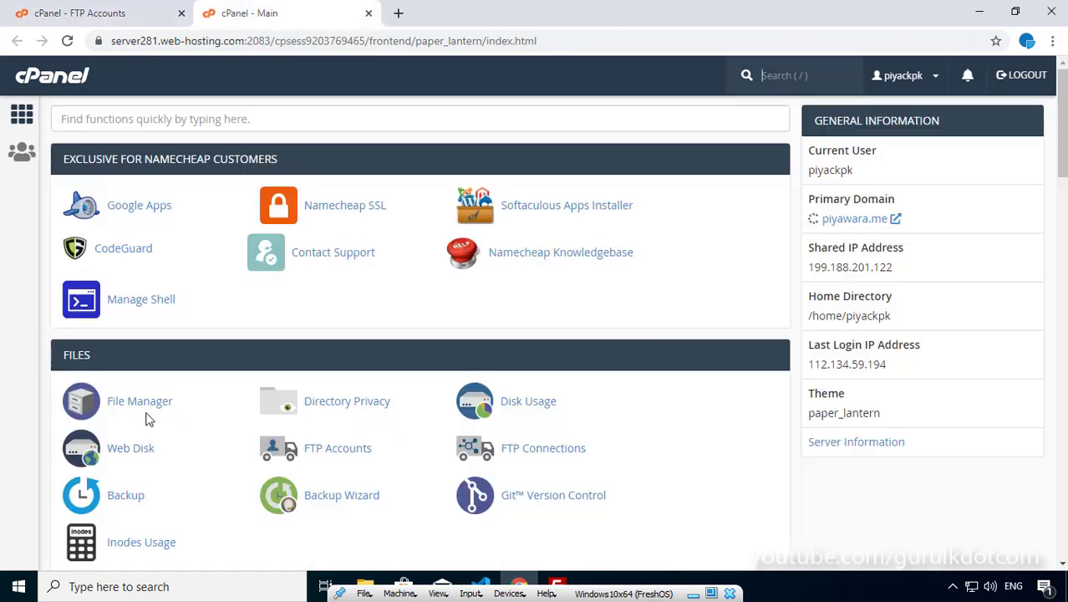
click(119, 404)
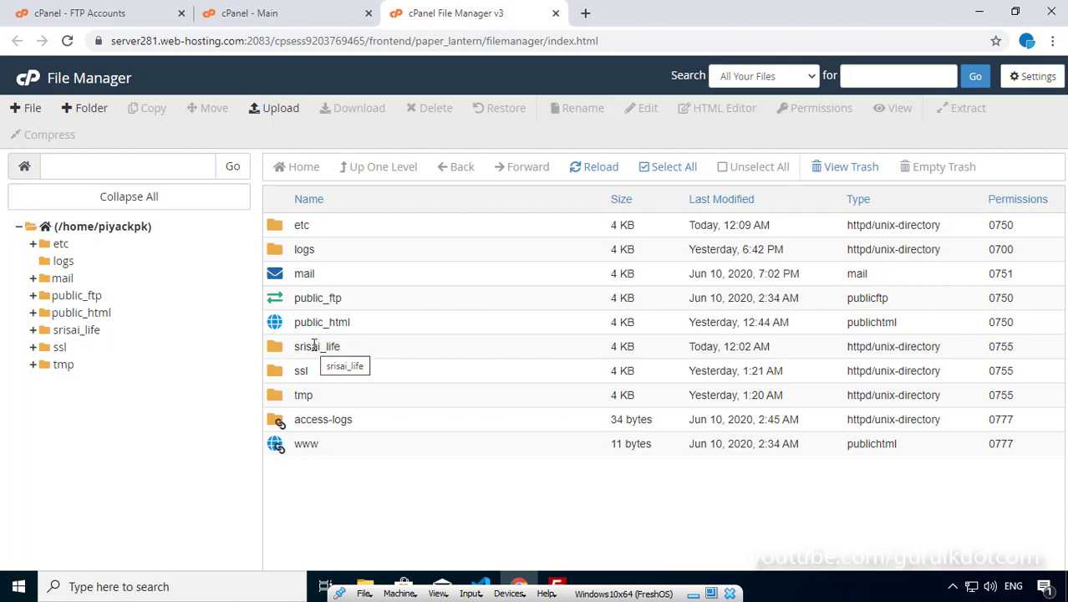
click(63, 16)
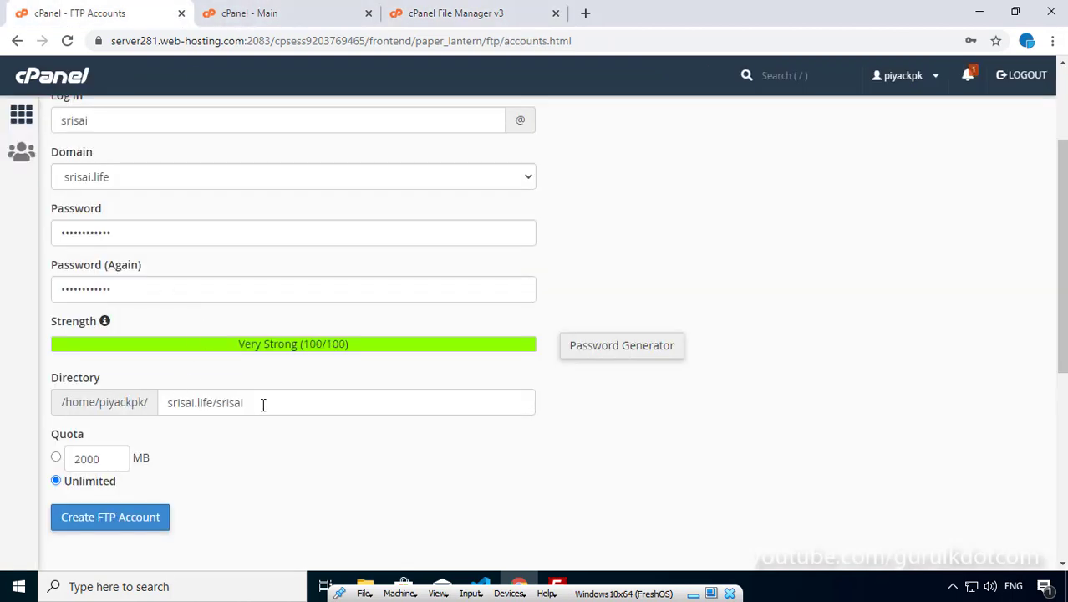
- Replace the FTP account's directory with srisai_life, the addon domain's folder
click(303, 404)
drag(302, 405, 126, 410)
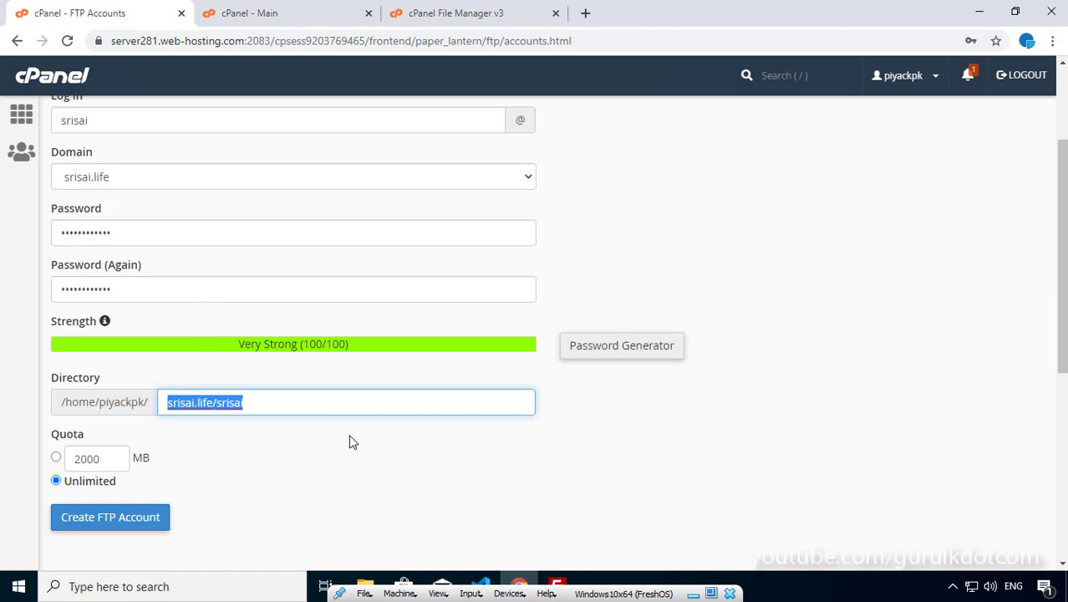
text(sris)
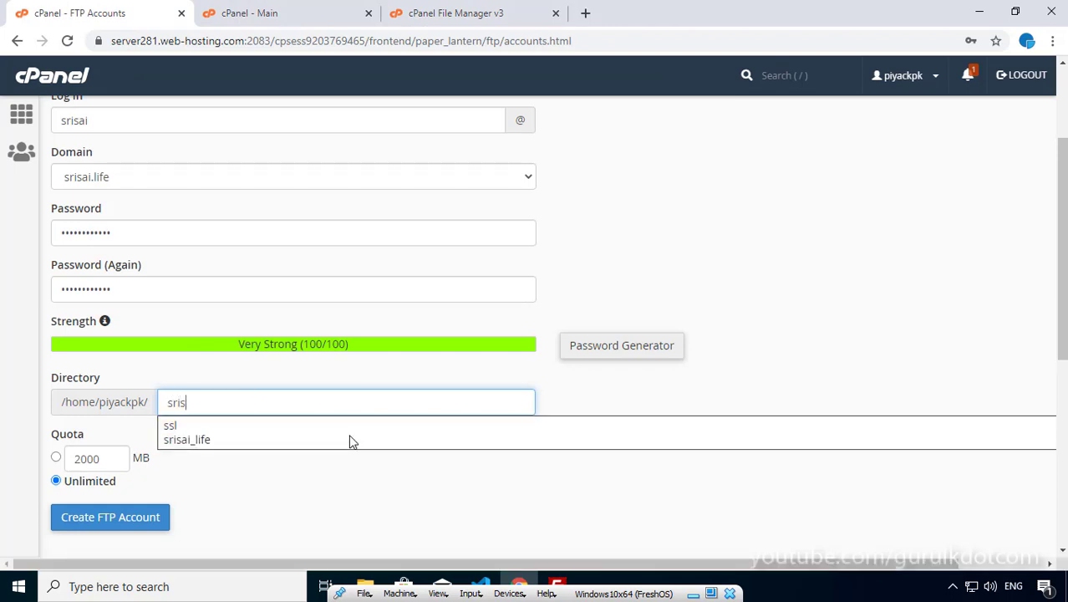
text(ai_life)
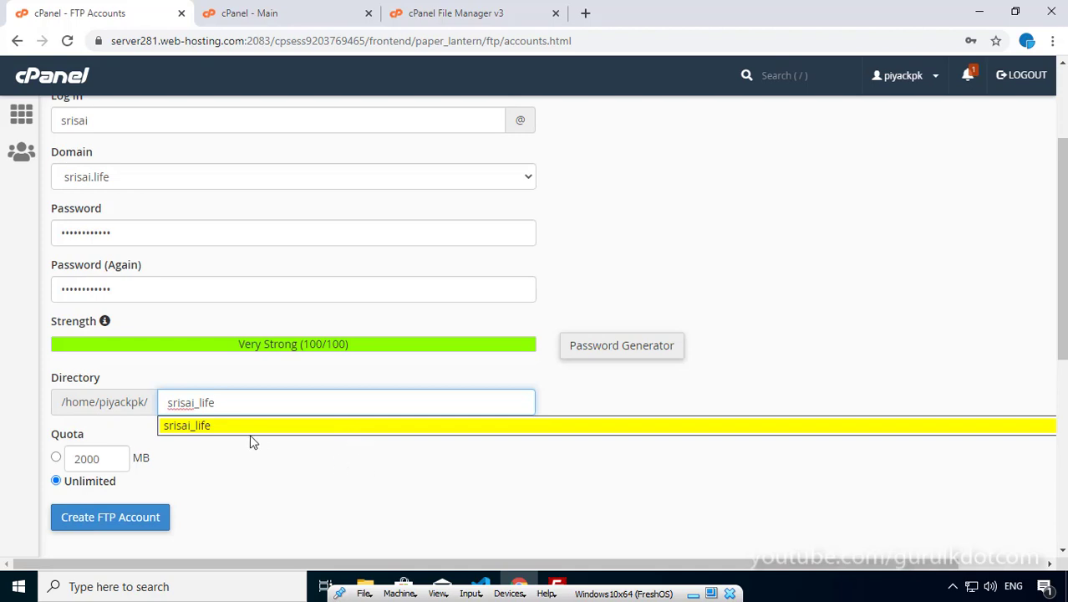
click(208, 431)
click(370, 475)
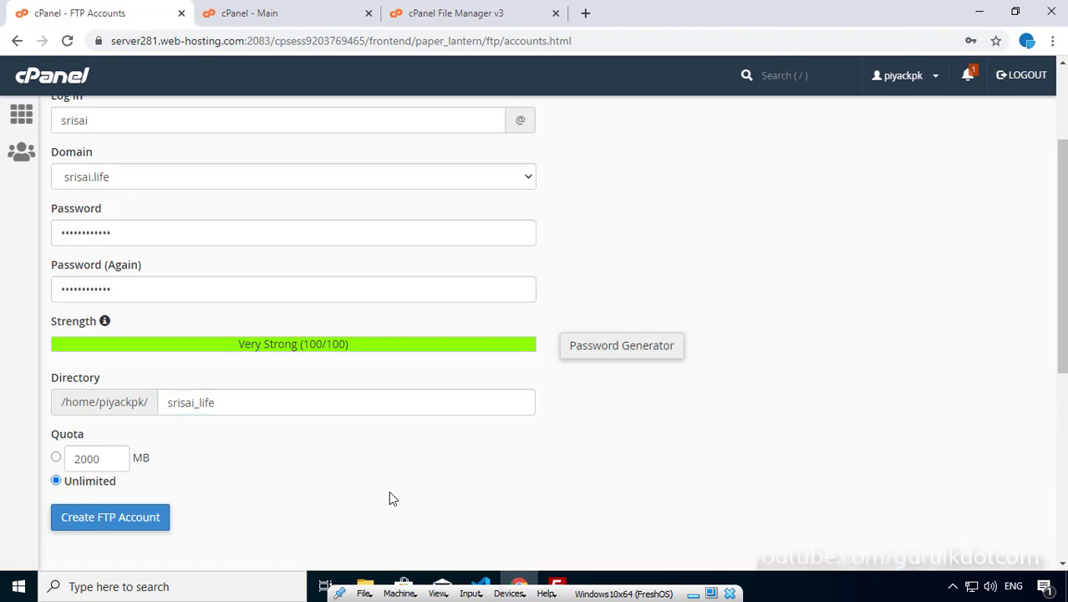
click(241, 411)
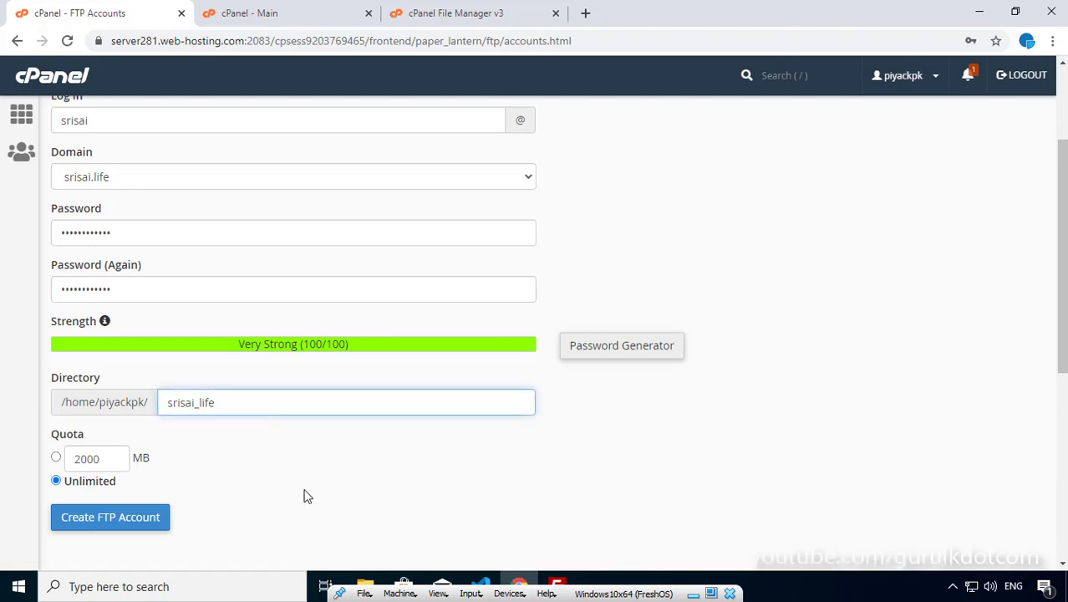
click(207, 479)
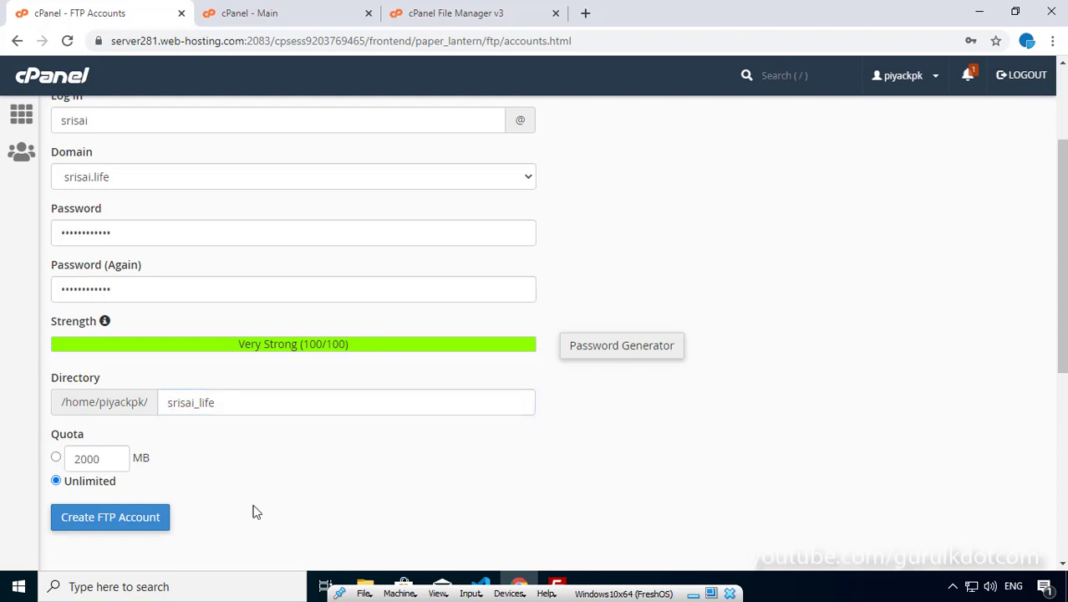
scroll(328, 445, down, 1)
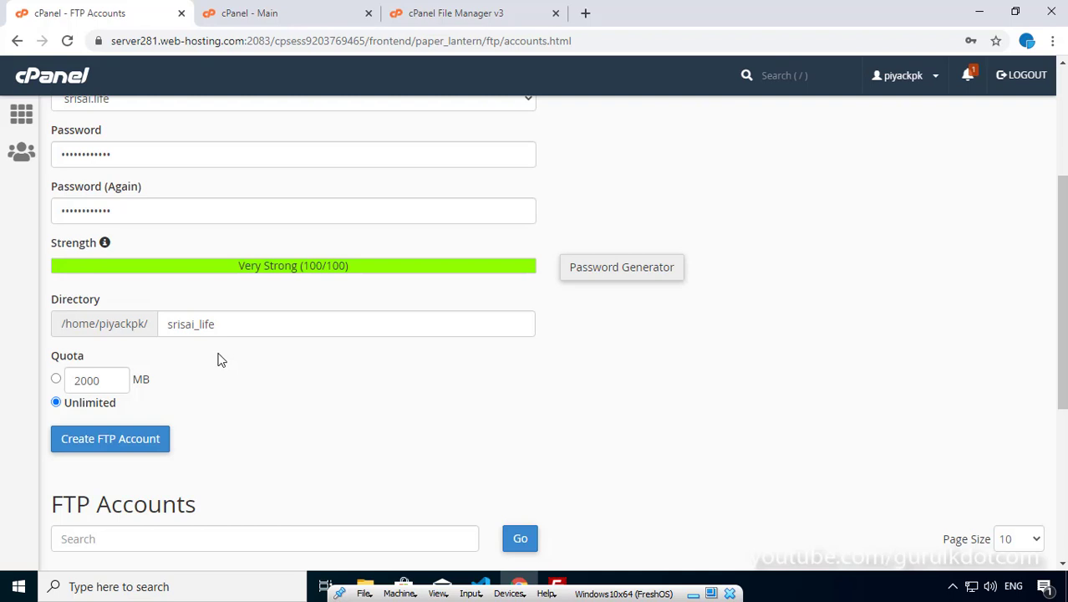
drag(229, 323, 160, 322)
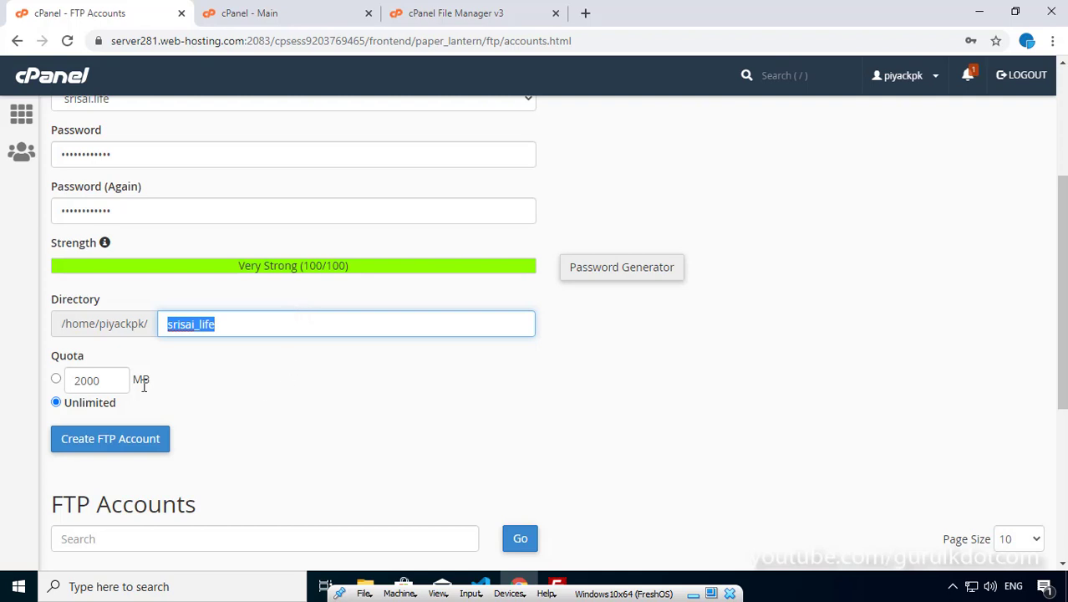
key(Tab)
- Limit the FTP account's quota to 1024 MB instead of unlimited and create the account
click(56, 380)
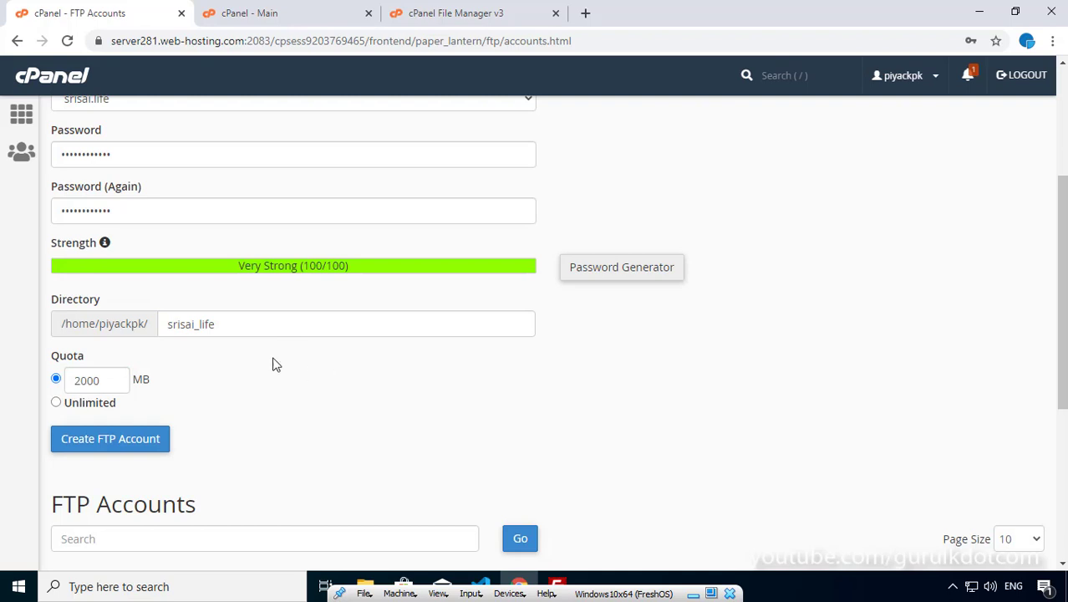
click(106, 381)
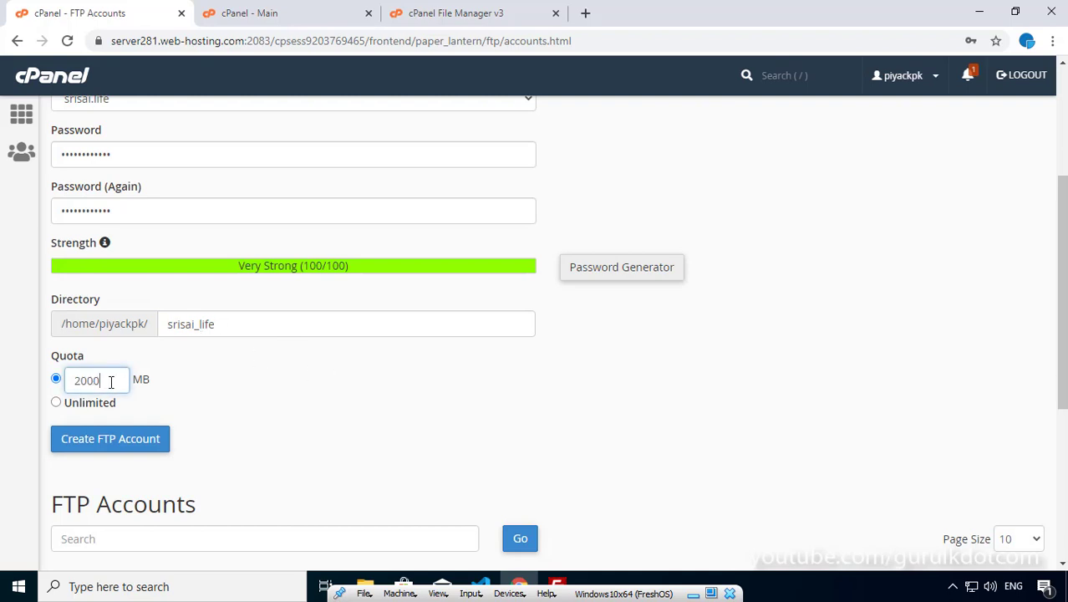
double_click(112, 381)
text(1024)
click(267, 355)
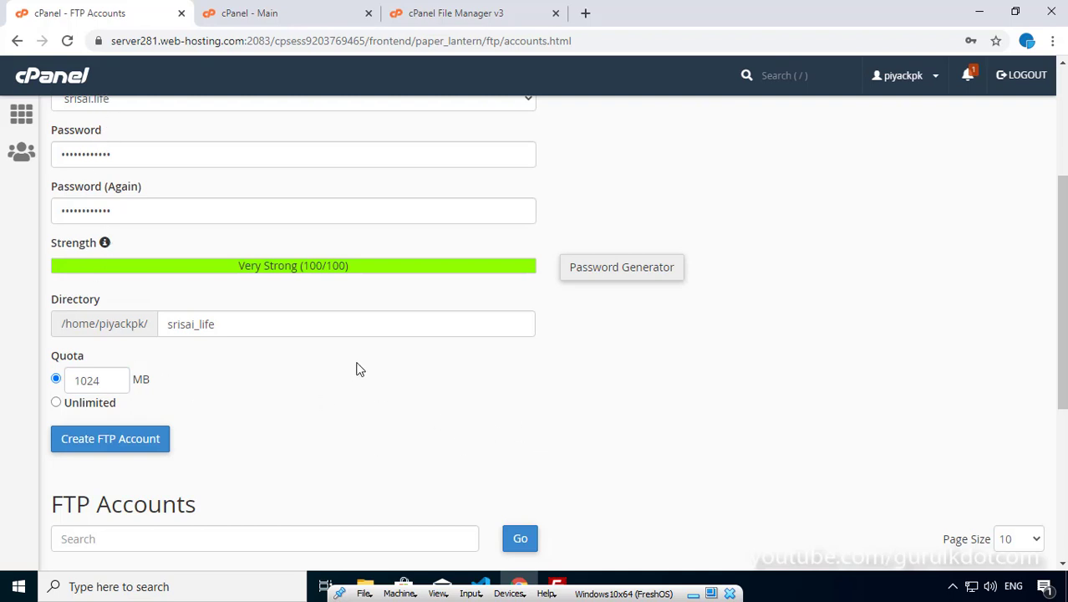
click(79, 449)
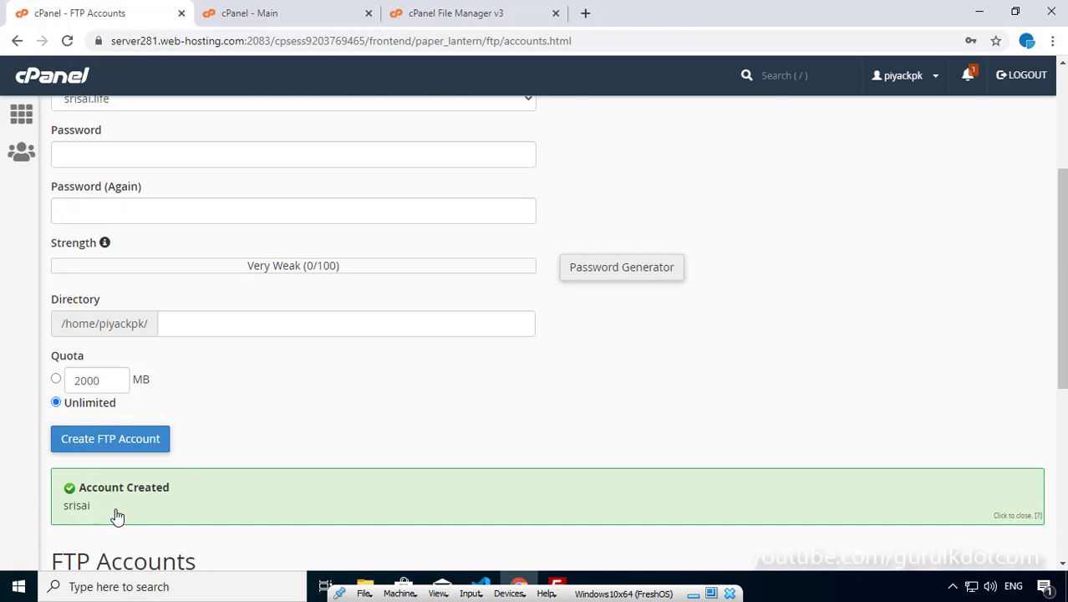
- Review the new account's login, path and quota in the FTP Accounts list
scroll(201, 327, up, 3)
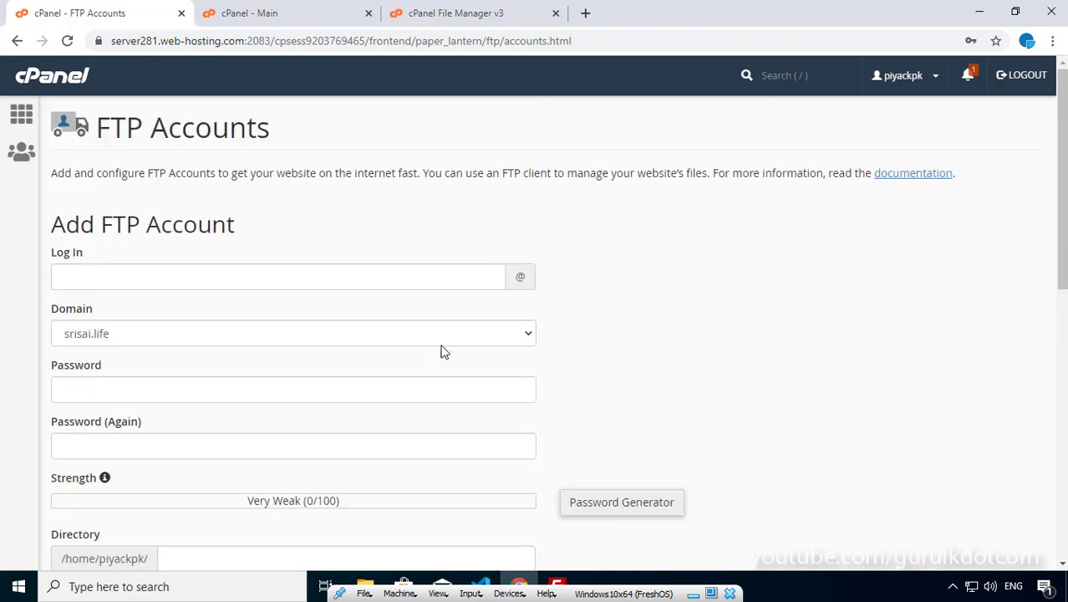
scroll(500, 338, down, 8)
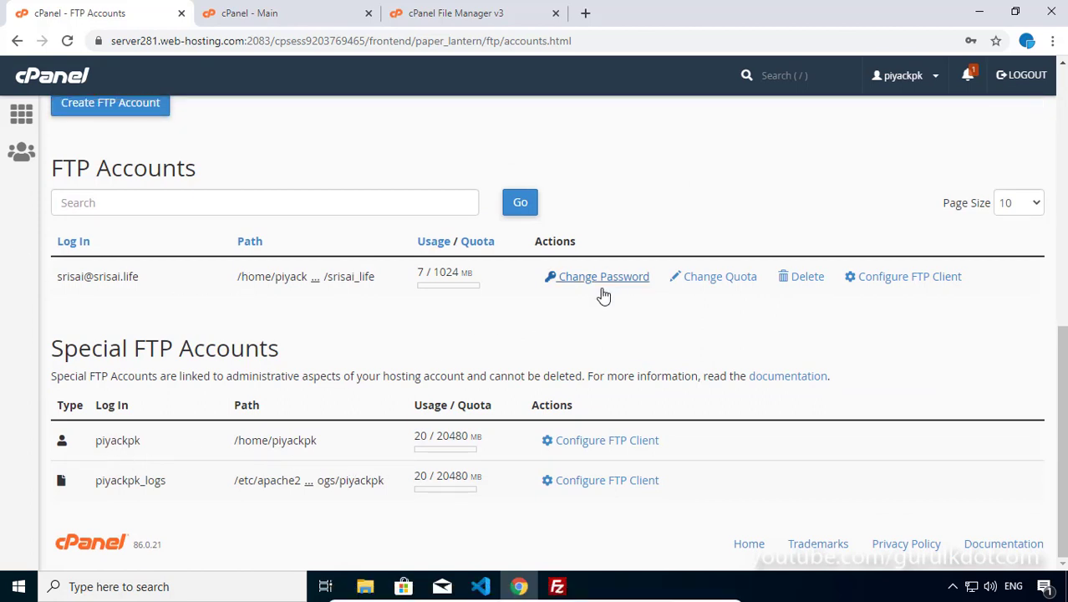
drag(150, 278, 55, 281)
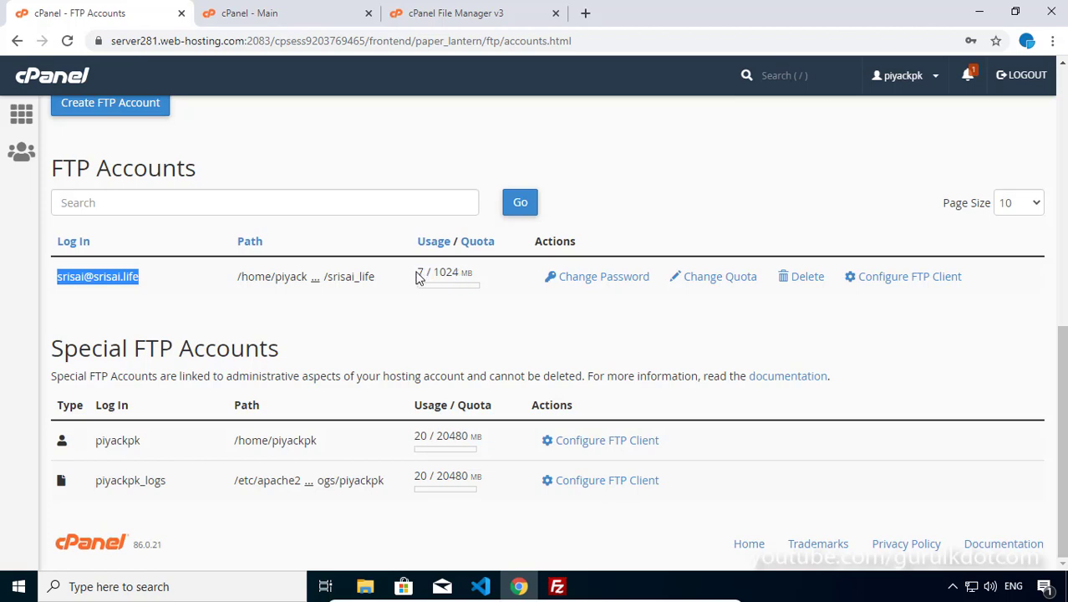
scroll(346, 312, up, 1)
scroll(346, 313, up, 7)
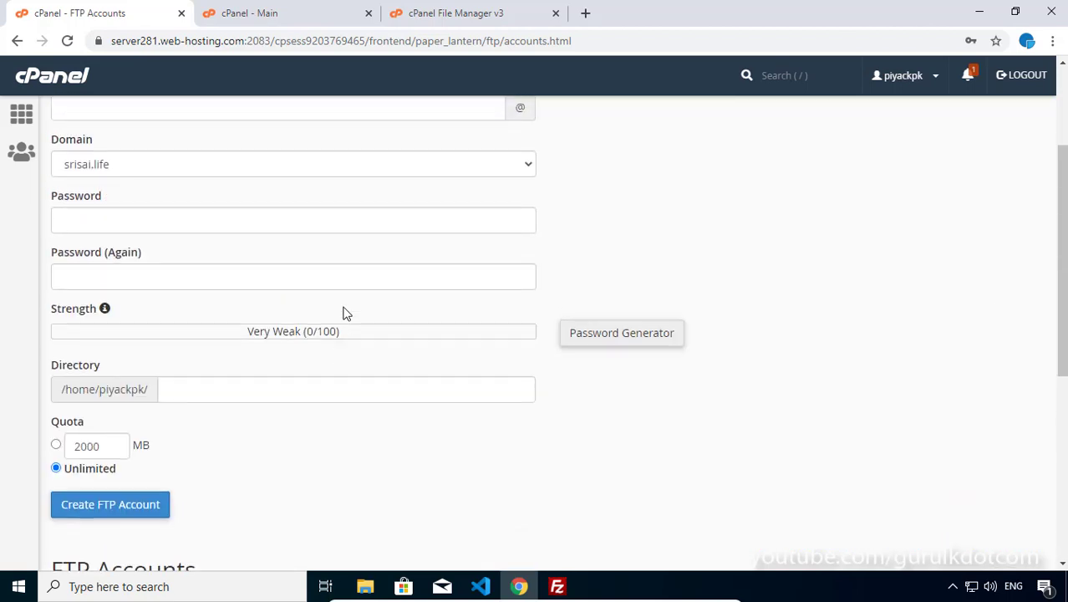